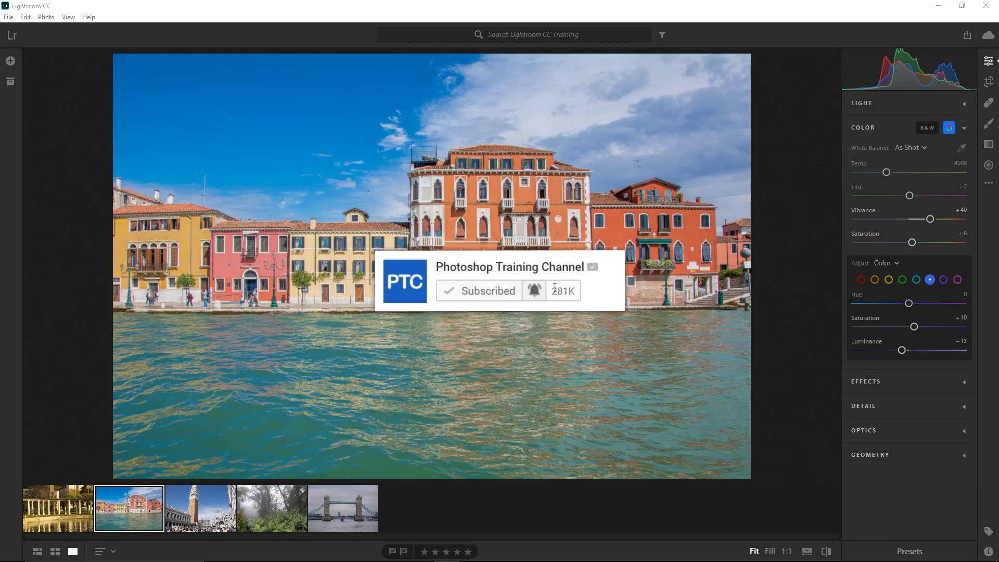
Step: Set the canal photo's Clarity to +59 and, after trying a slight Dehaze boost, reset Dehaze to 0
left_click(907, 379)
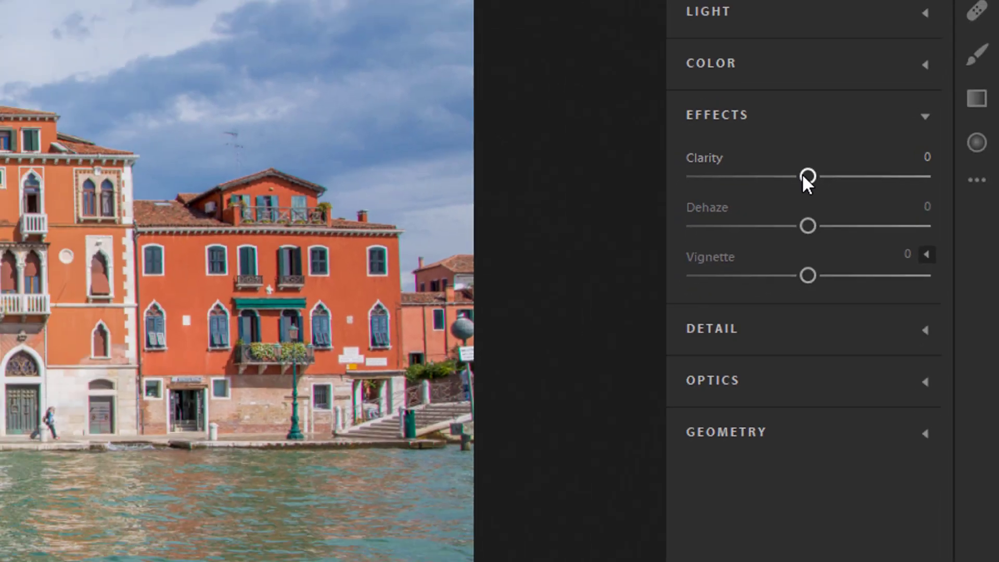
left_click_drag(747, 173, 774, 174)
left_click_drag(919, 182, 940, 185)
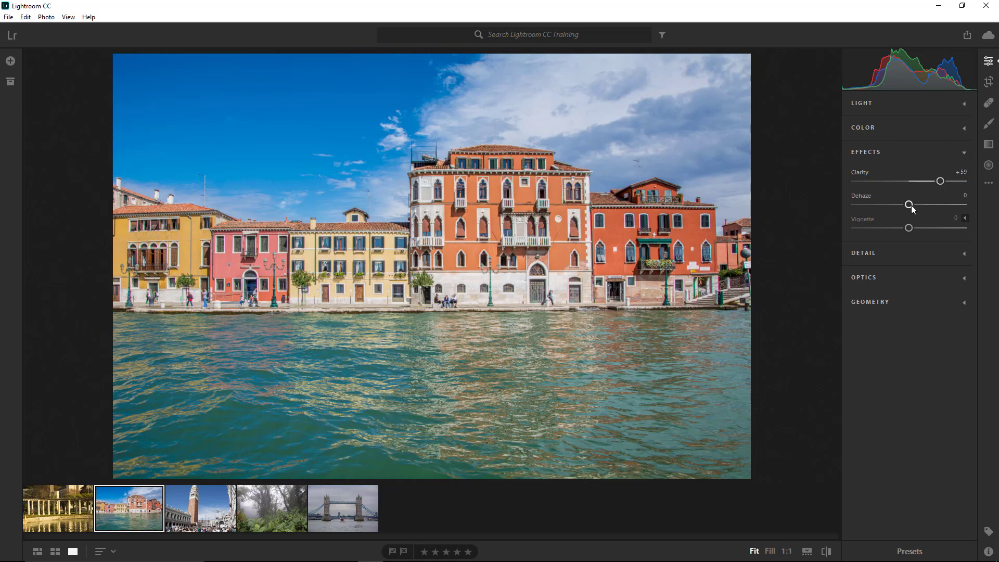
mouse_move(910, 205)
left_mouse_down()
mouse_move(932, 206)
mouse_move(916, 209)
left_mouse_up()
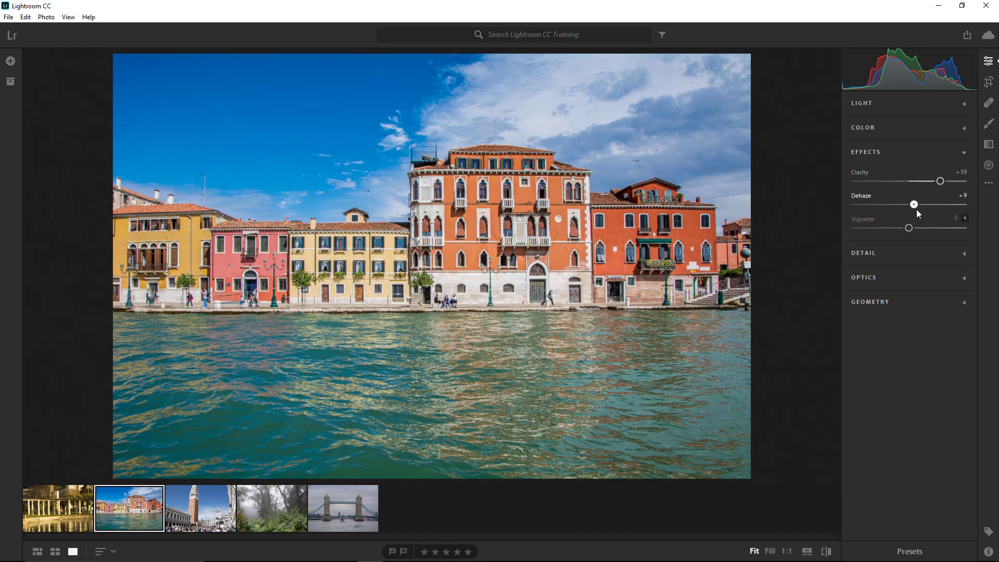
double_click(914, 205)
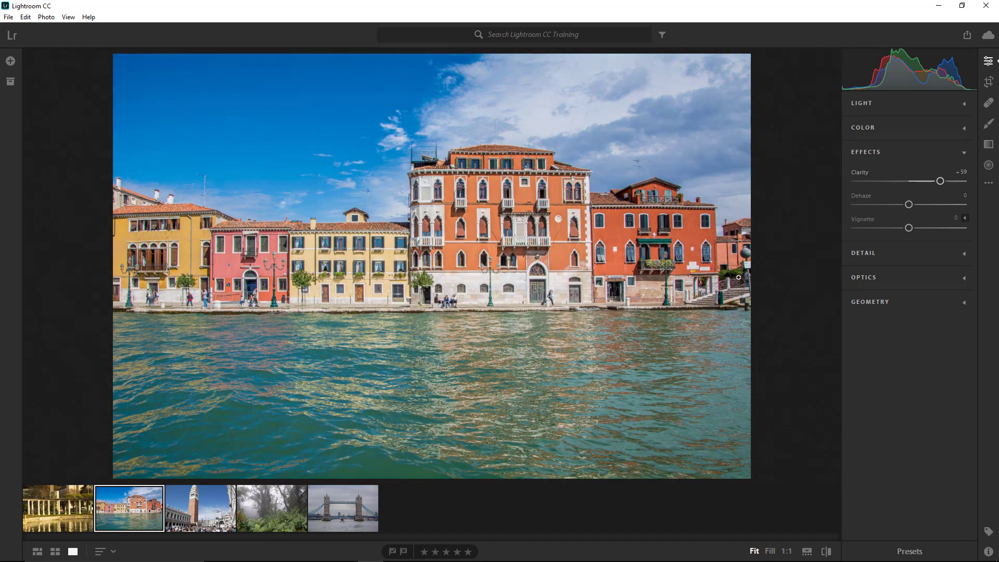
Step: Cut the haze in the foggy forest photo by setting Dehaze to +60
left_click(289, 505)
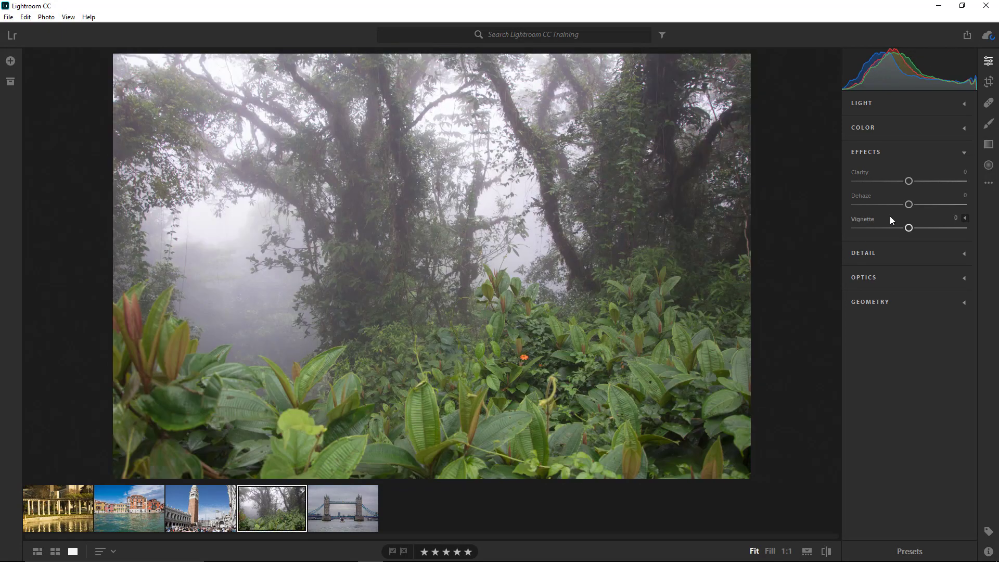
left_click_drag(907, 207, 943, 207)
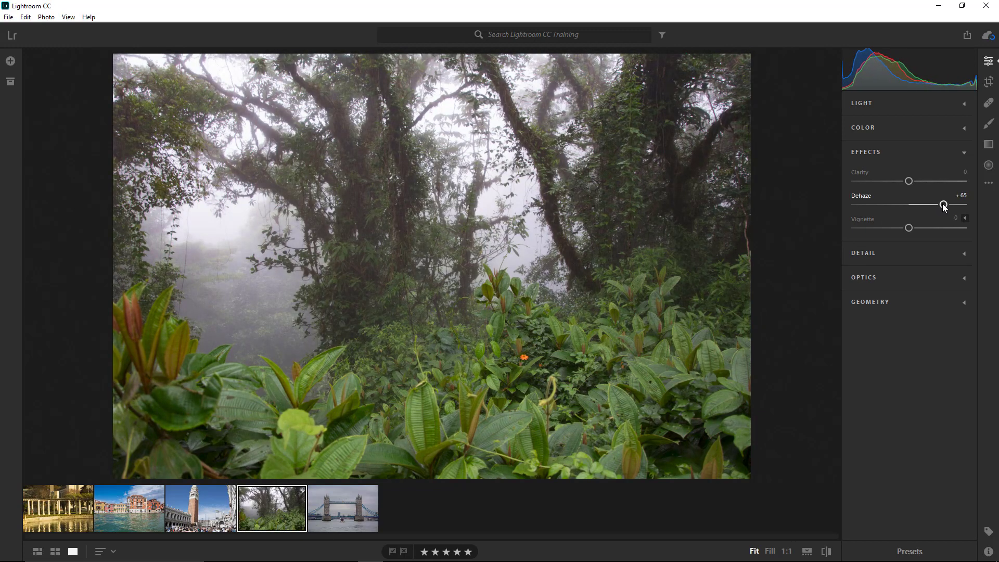
key("alt")
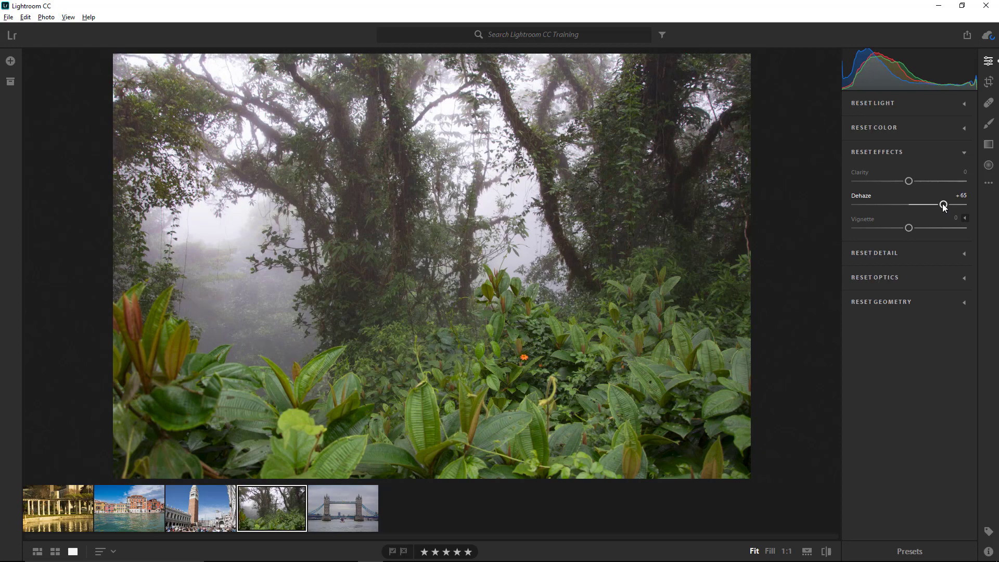
mouse_move(943, 207)
left_mouse_down()
mouse_move(926, 214)
mouse_move(965, 208)
mouse_move(941, 210)
left_mouse_up()
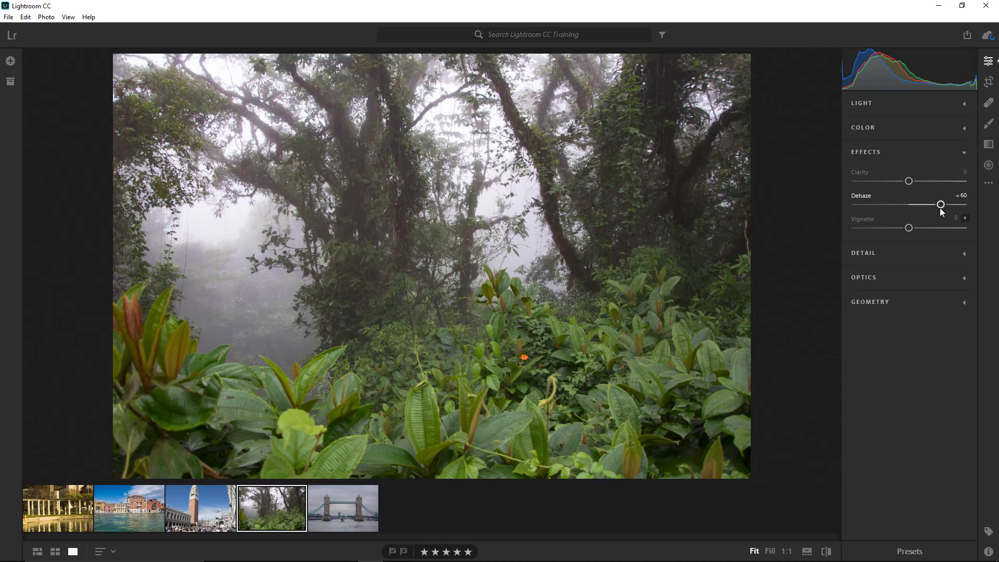
Step: Return to the canal photo and apply a dark Vignette of -82 with its additional options shown
left_click(159, 505)
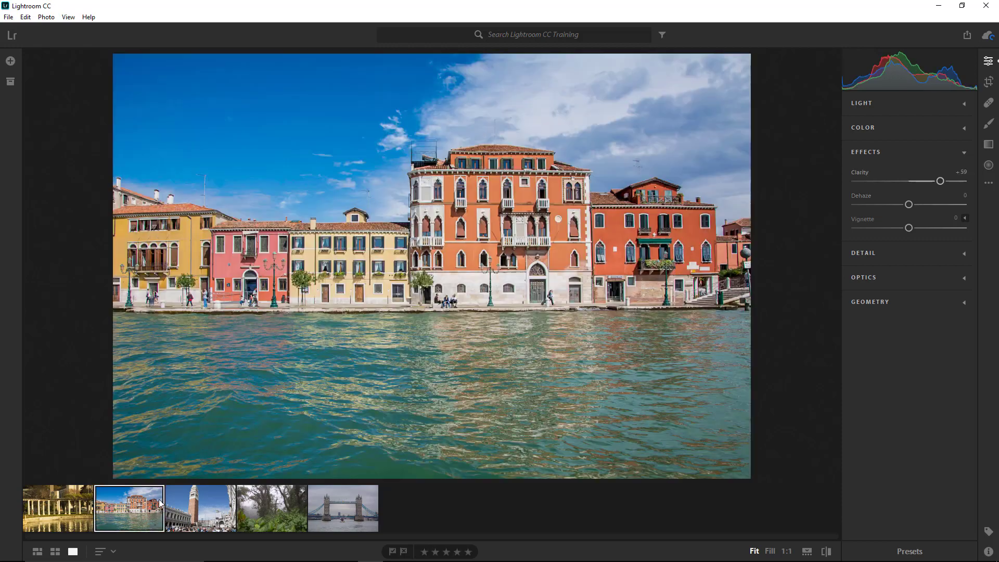
mouse_move(908, 228)
left_mouse_down()
mouse_move(856, 241)
mouse_move(969, 234)
mouse_move(912, 237)
left_mouse_up()
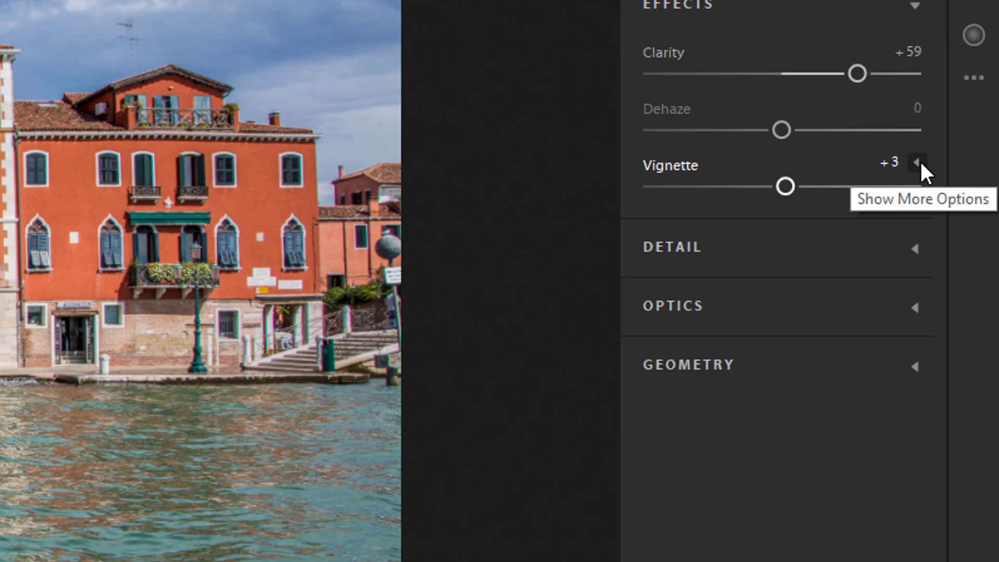
left_click(916, 162)
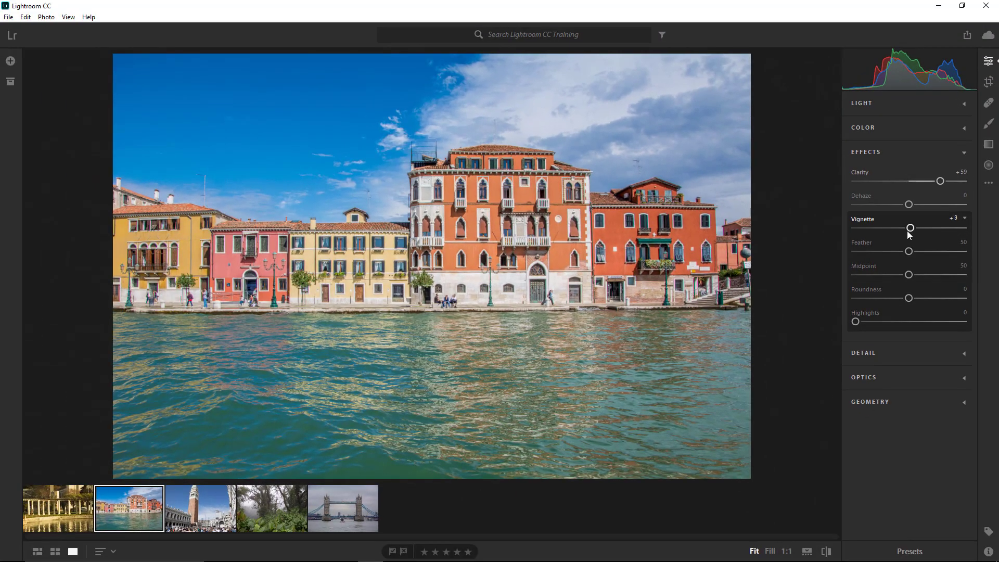
left_click_drag(910, 227, 861, 229)
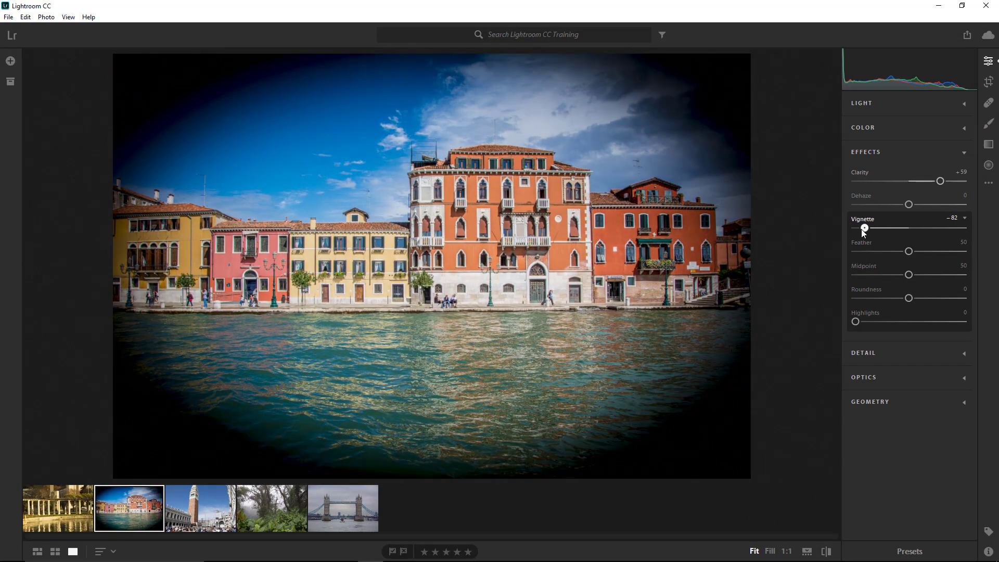
Step: Set the vignette's Feather to 49 and, after trying a strongly negative Roundness, bring Roundness back to -2
left_click_drag(907, 251, 858, 299)
double_click(916, 277)
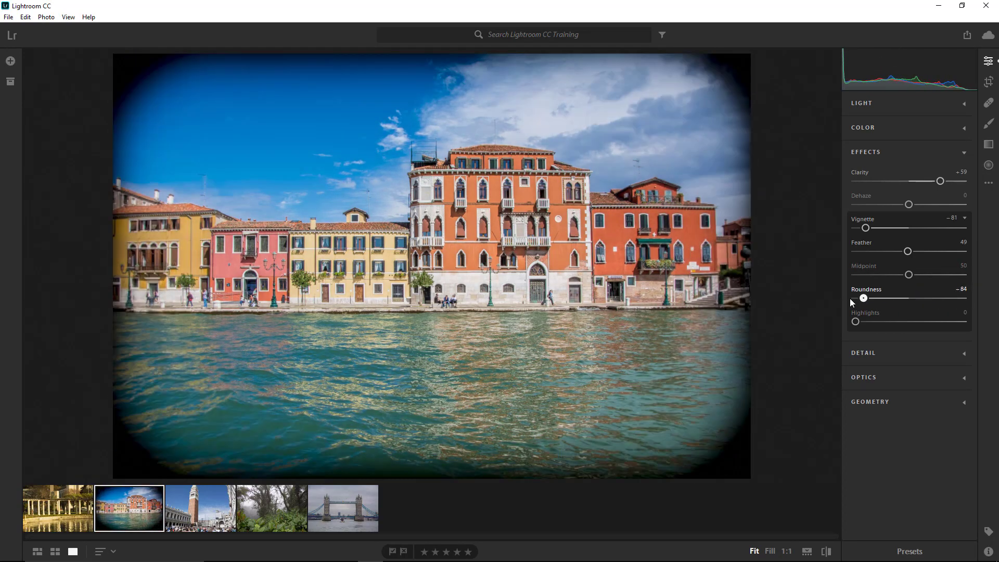
double_click(860, 300)
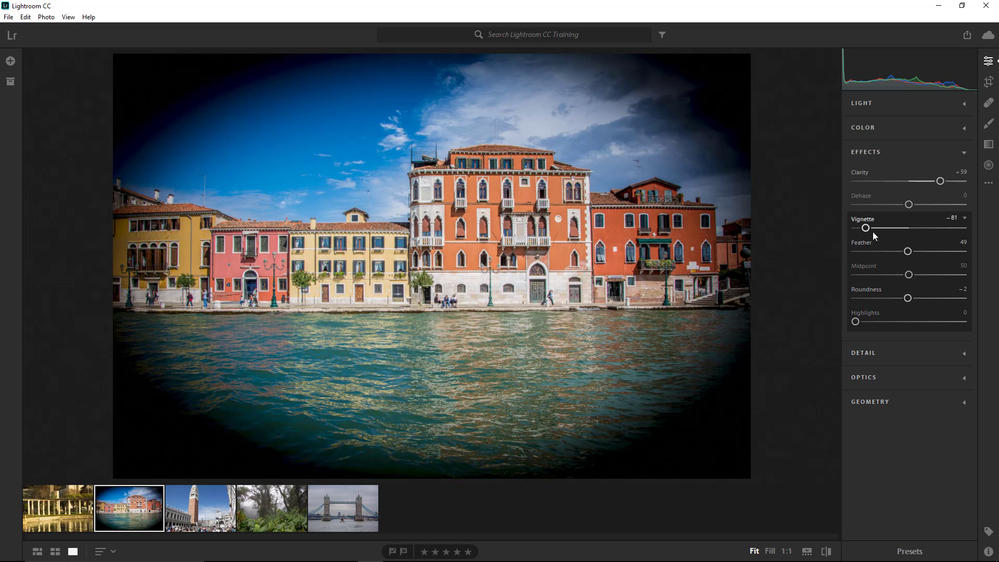
Step: Deepen the Vignette to -100 and raise its Highlights to 100
mouse_move(865, 231)
left_click_drag(865, 229, 847, 228)
left_click_drag(857, 320, 988, 323)
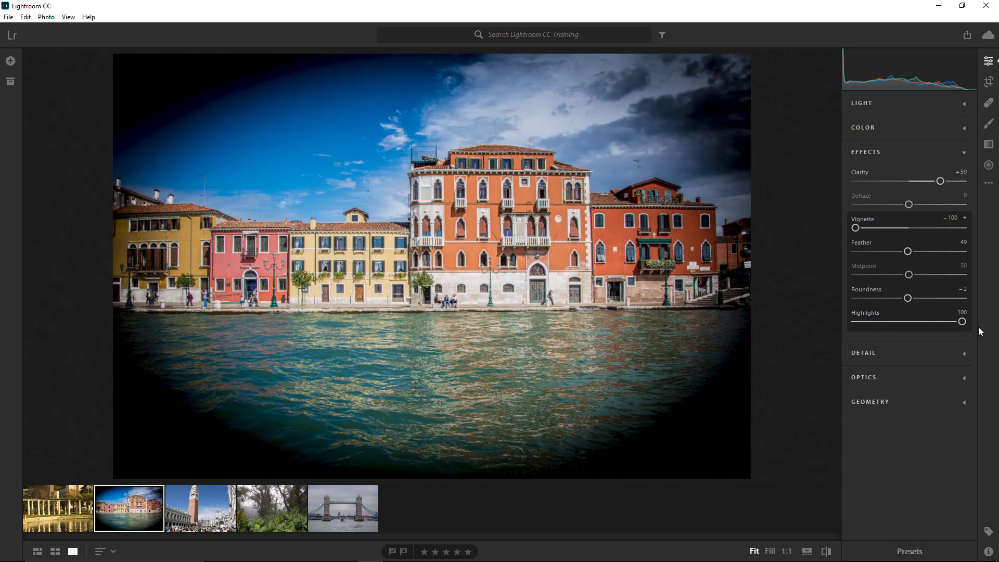
Step: Reset the canal photo's Vignette to 0 and hide its additional options
key("alt")
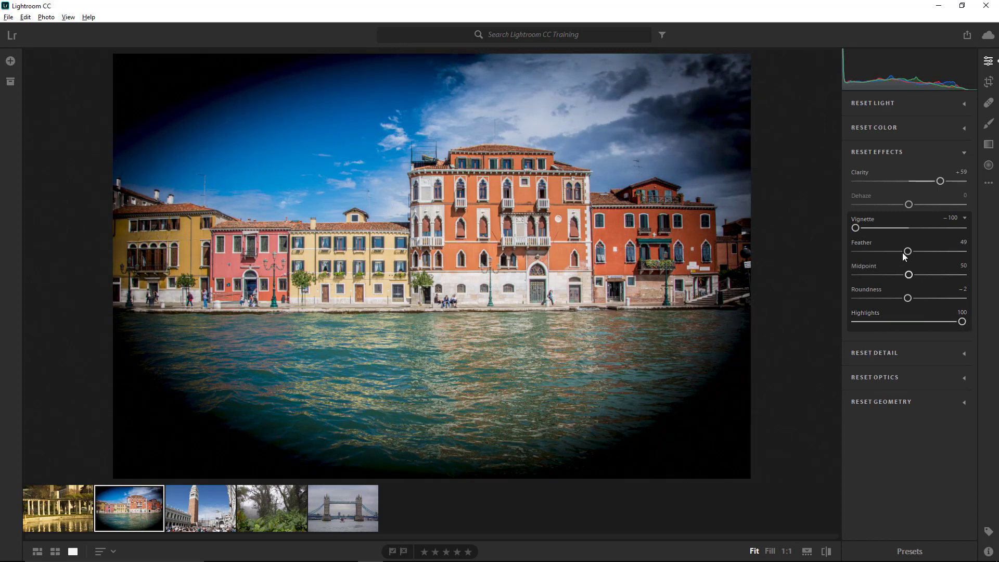
double_click(855, 227)
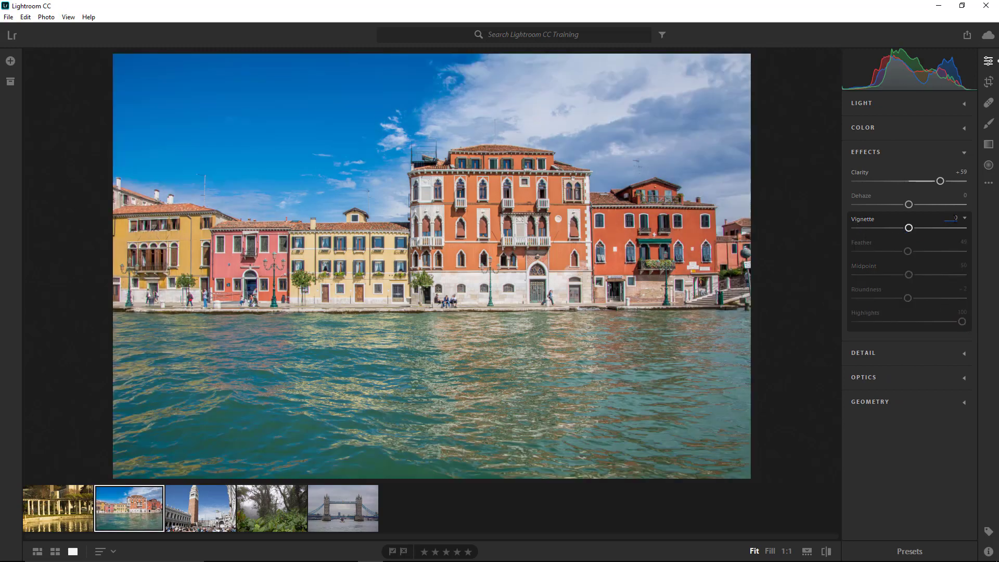
left_click(965, 218)
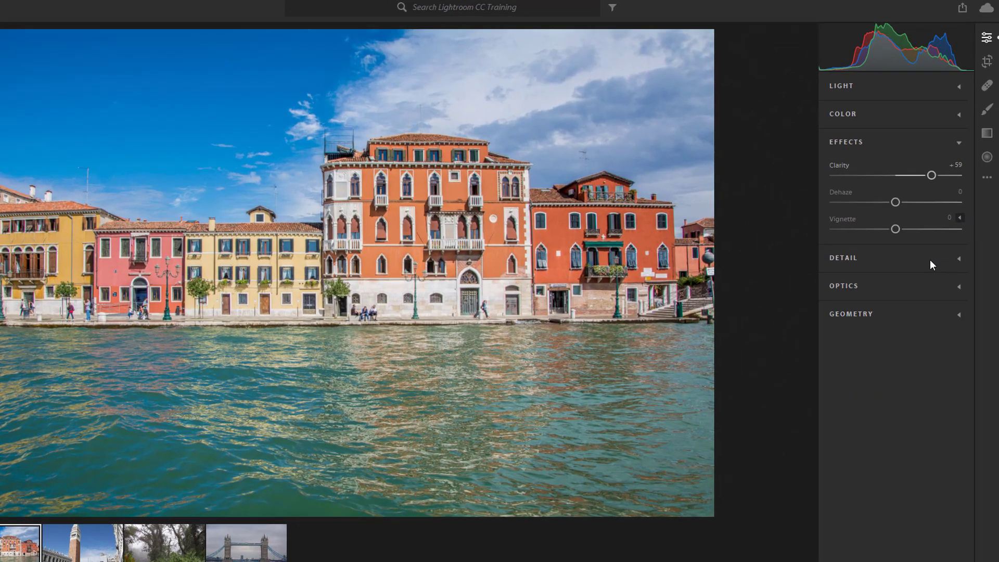
Step: In the Detail settings, set the canal photo's Sharpening to 77, judging it on the building facades with the grayscale preview
left_click(929, 255)
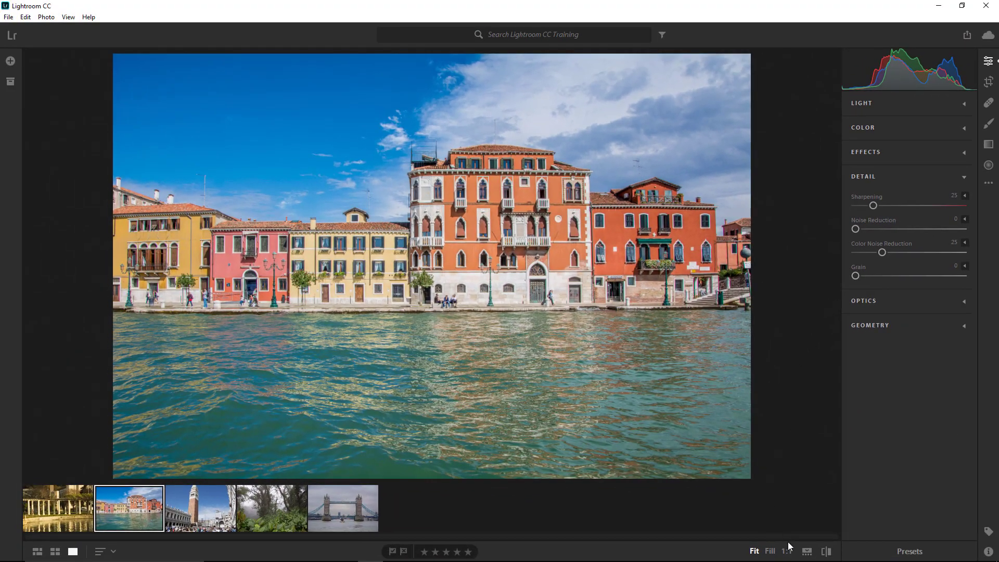
left_click(787, 551)
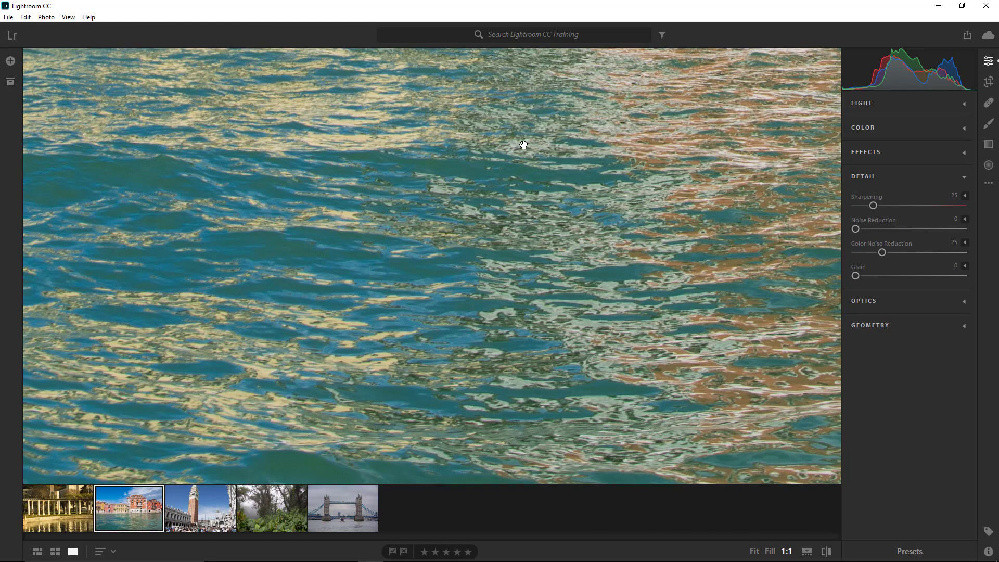
left_click_drag(522, 147, 542, 380)
left_click_drag(448, 220, 632, 500)
left_click_drag(391, 257, 616, 278)
left_click_drag(339, 227, 431, 241)
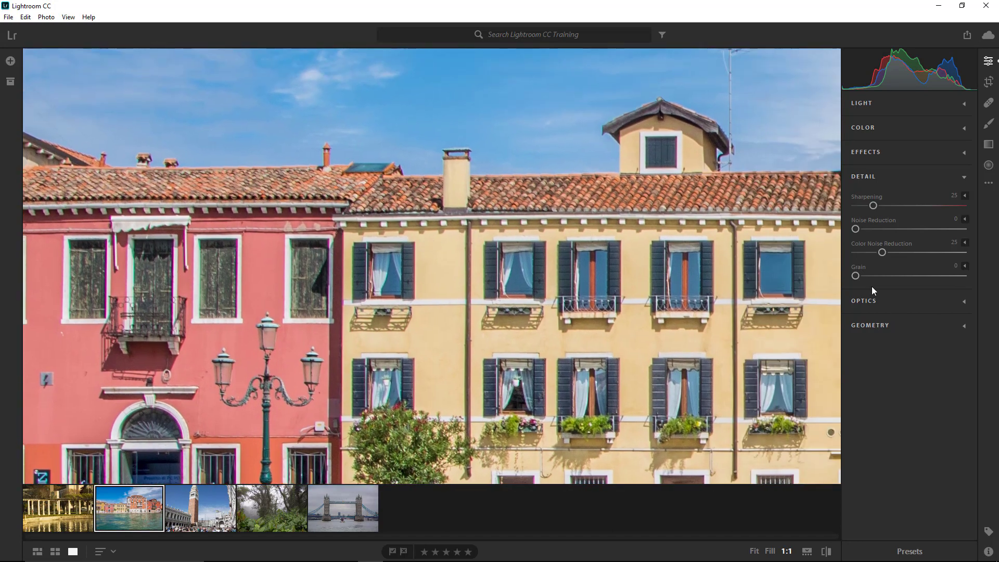
left_click_drag(879, 205, 900, 207)
key("alt")
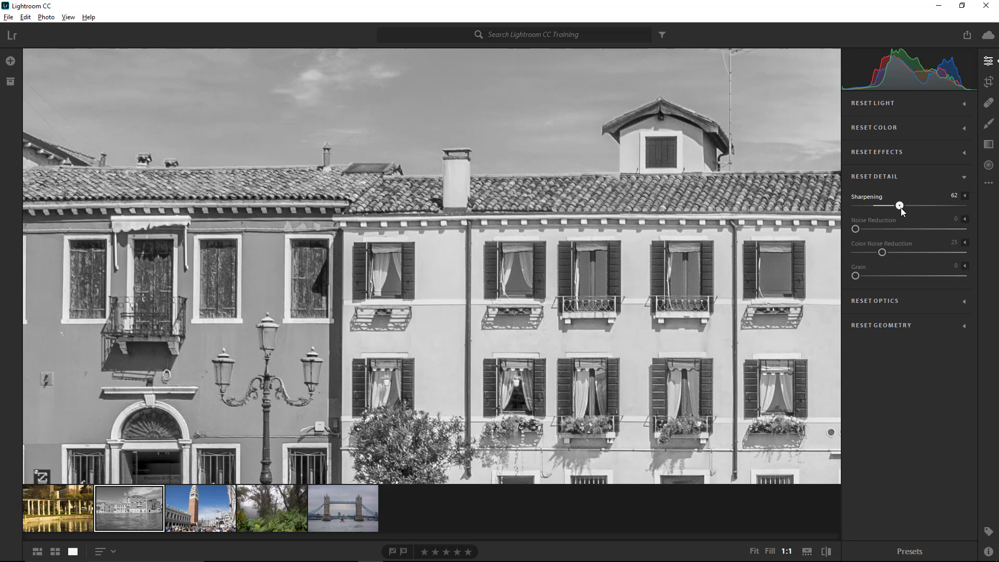
left_click_drag(915, 208, 909, 210)
left_click_drag(910, 208, 910, 208)
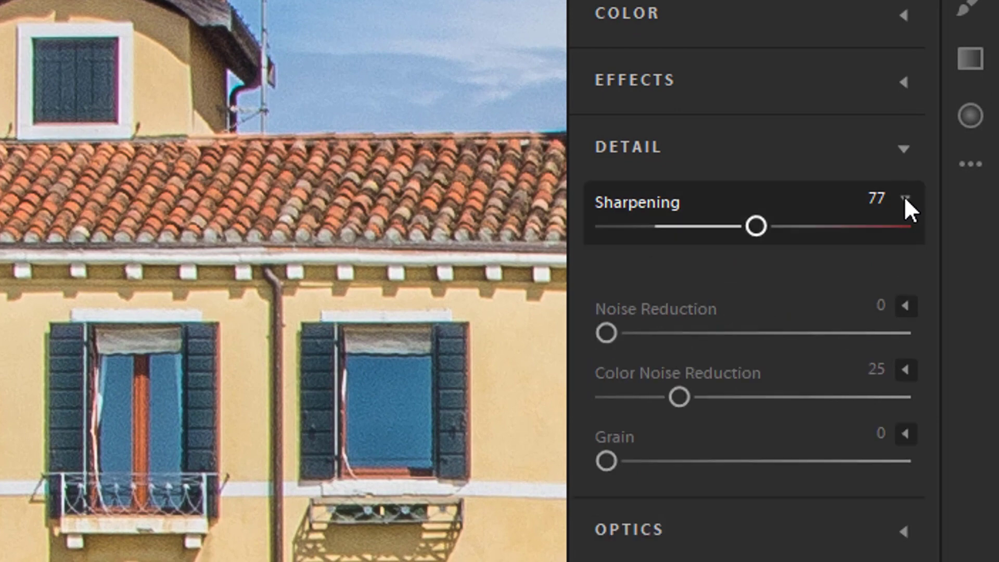
Step: Reveal the additional sharpening options and set the Radius to 1.5 using the edge preview
left_click(905, 199)
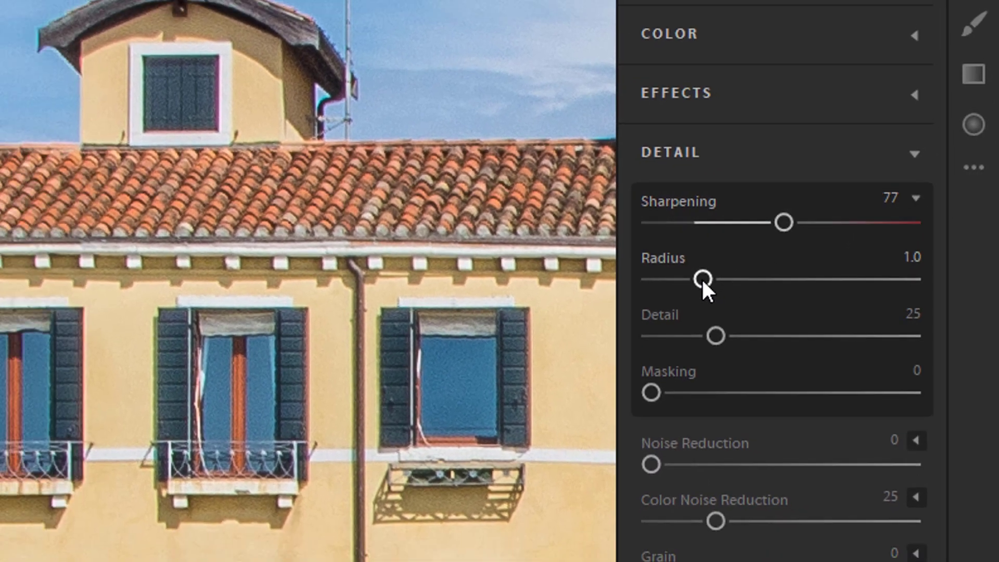
left_click_drag(701, 279, 738, 282)
left_click_drag(892, 232, 891, 231)
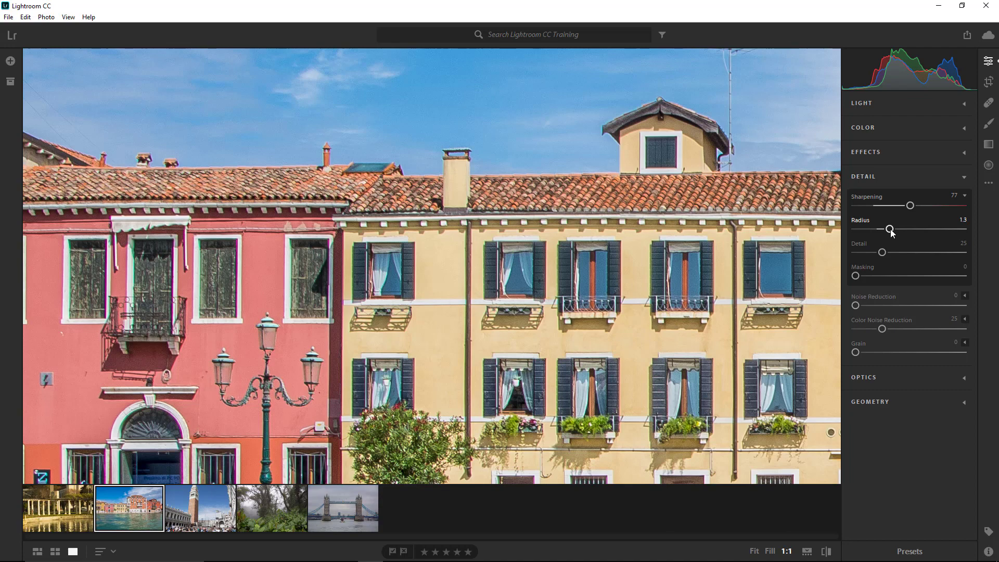
key("alt")
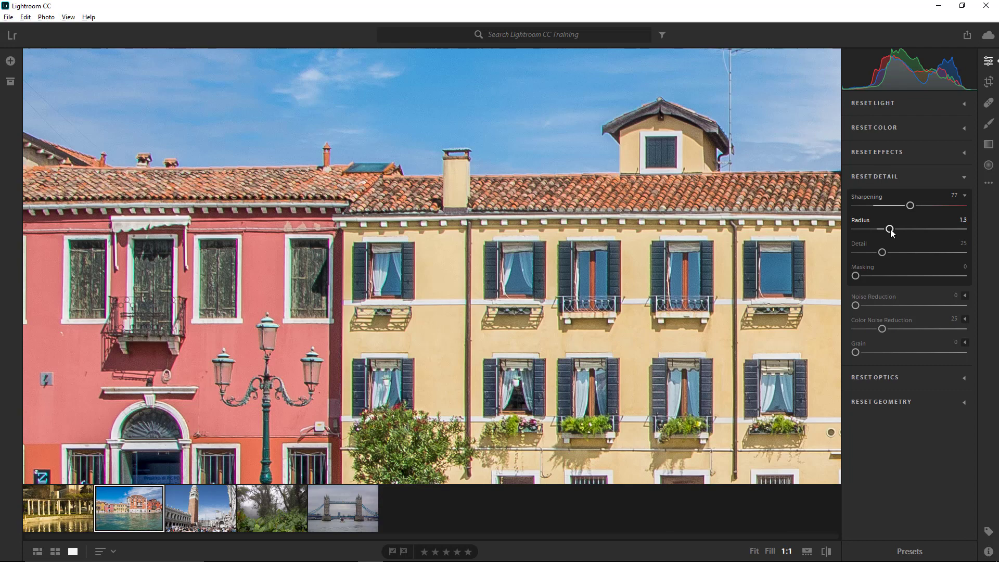
left_click_drag(891, 231, 895, 232)
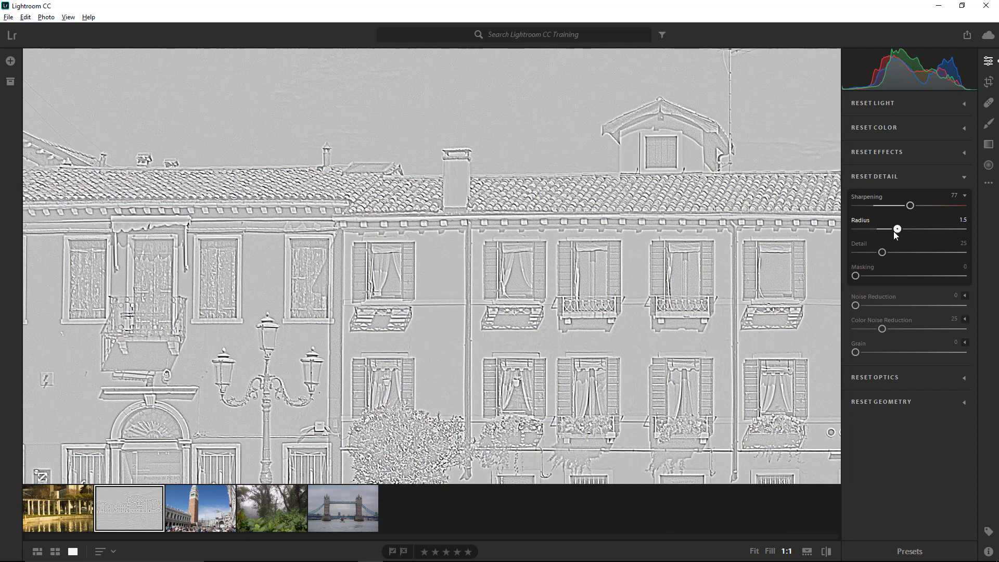
left_click_drag(900, 235, 896, 229)
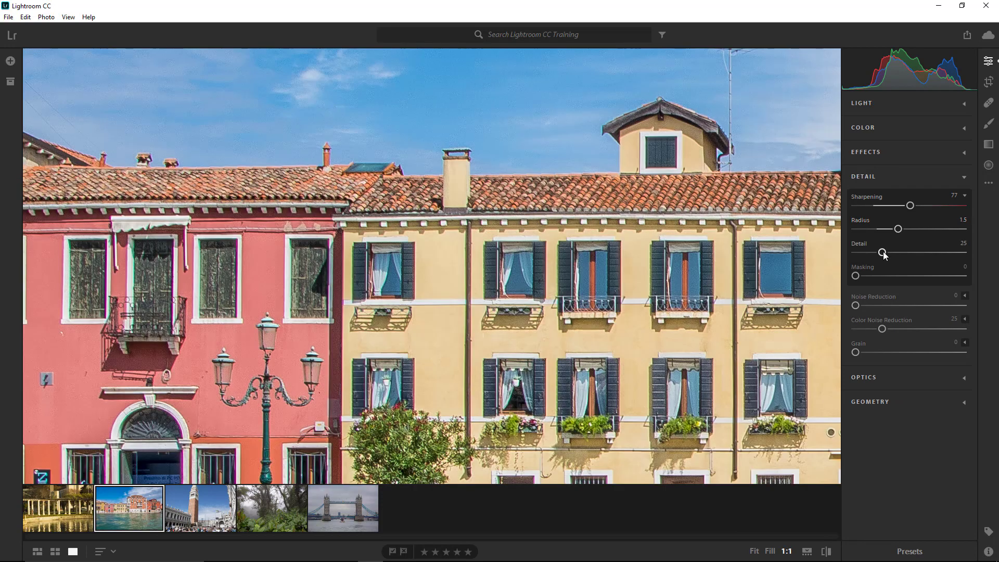
Step: Set the sharpening Detail to 56 and Masking to 44, and hide the additional sharpening options
left_click_drag(883, 253, 909, 255)
key("alt")
left_click_drag(910, 253, 915, 253)
mouse_move(859, 277)
left_mouse_down()
mouse_move(908, 277)
mouse_move(855, 279)
left_mouse_up()
left_click_drag(855, 278, 904, 280)
key("alt")
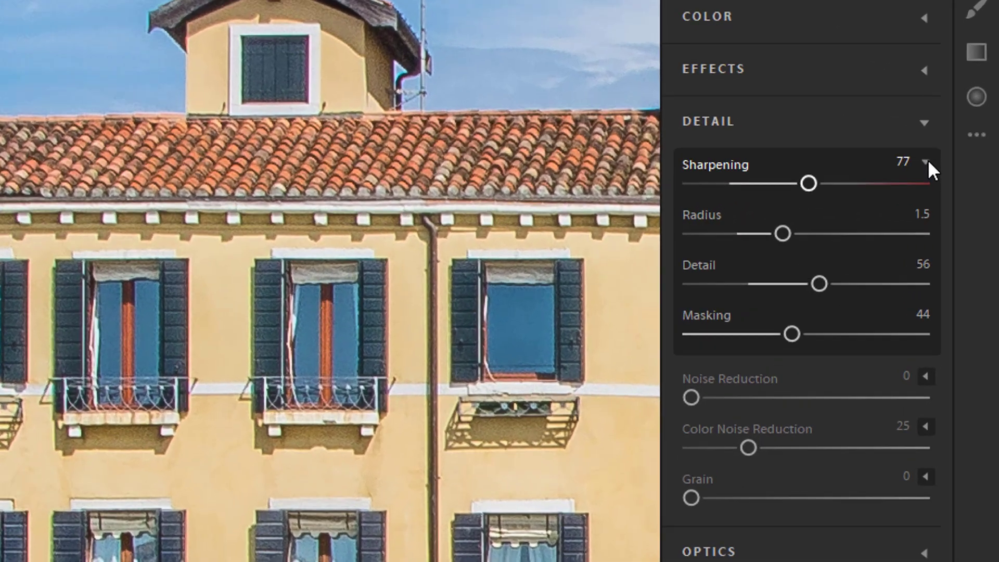
left_click(965, 196)
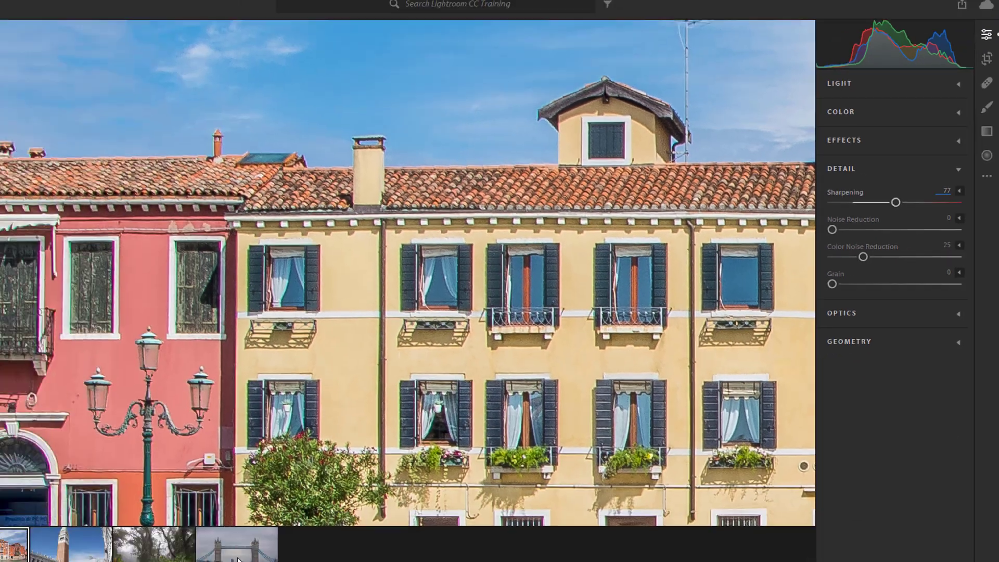
Step: Set Noise Reduction to 64 on the Tower Bridge photo, checking the tower and sky up close
left_click(237, 551)
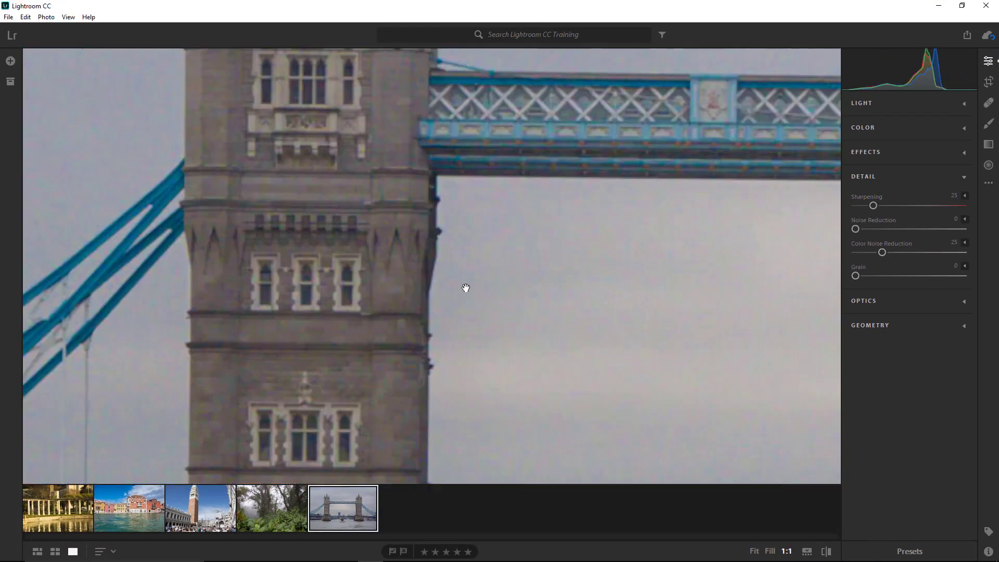
left_click_drag(523, 315, 530, 187)
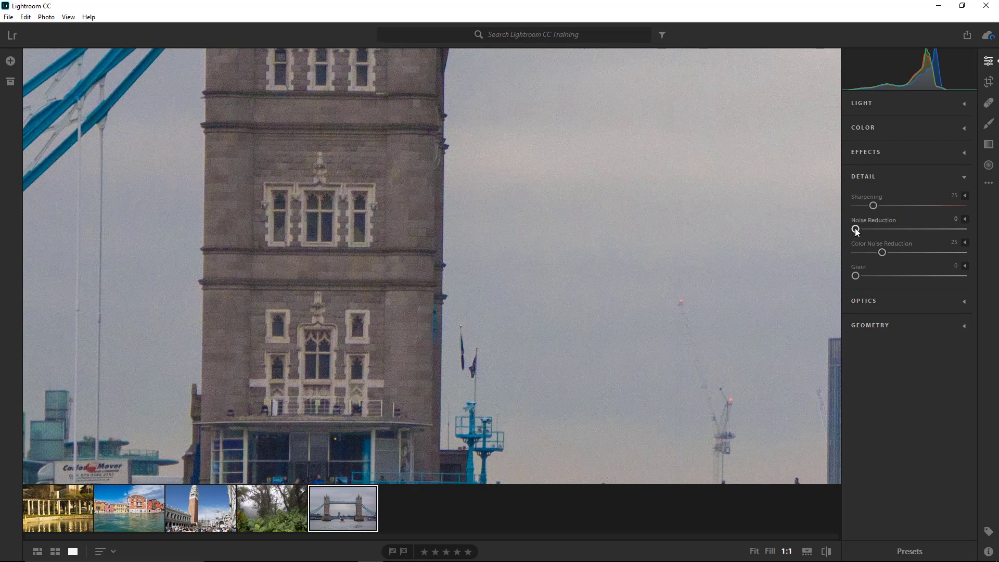
left_click_drag(861, 228, 900, 225)
mouse_move(917, 227)
left_mouse_down("alt")
mouse_move(867, 238)
mouse_move(926, 240)
left_mouse_up("alt")
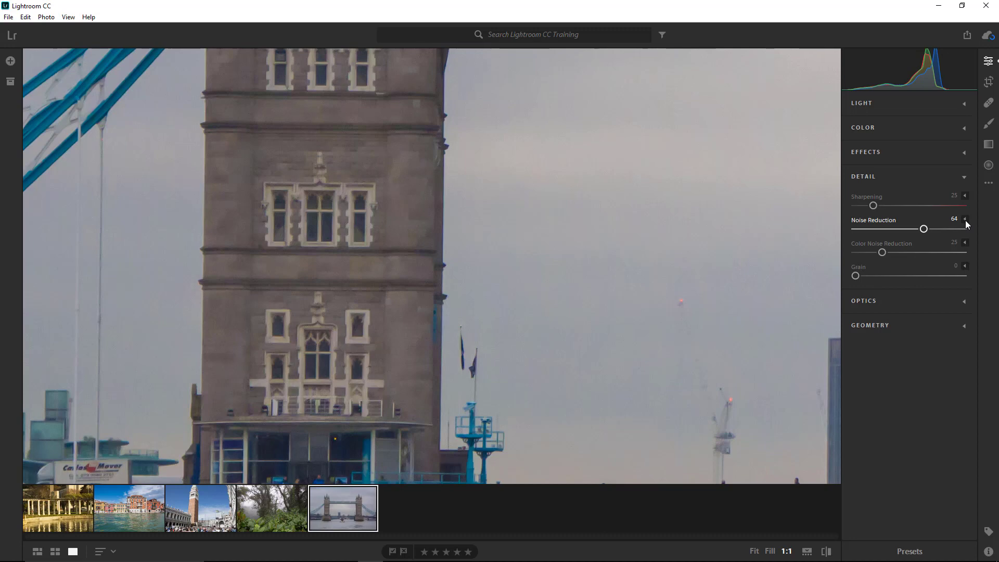
Step: Reveal the additional noise reduction options for the Tower Bridge photo and set Detail to 41 and Contrast to 27, using the grayscale preview
left_click(966, 220)
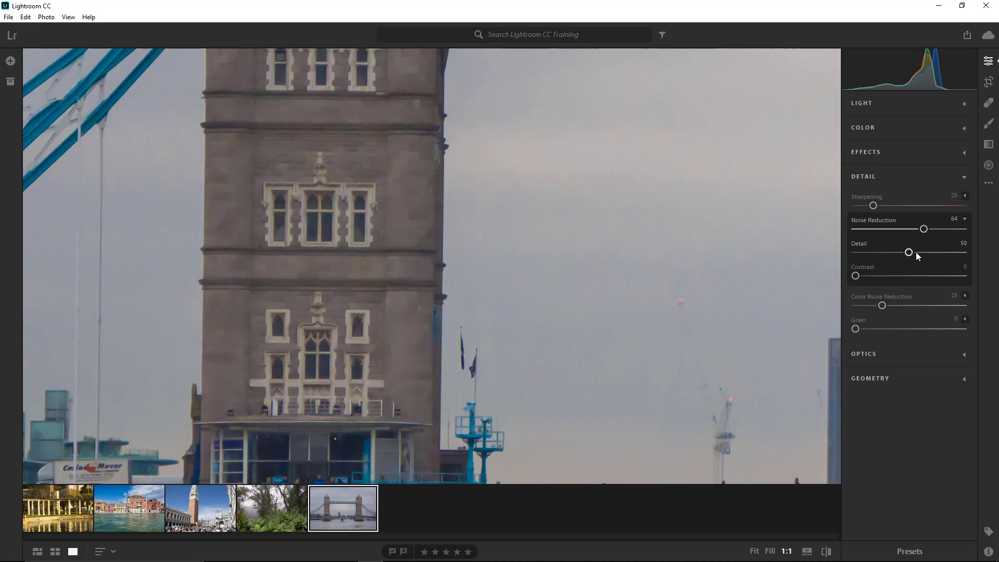
left_click_drag(909, 254, 833, 254, "alt")
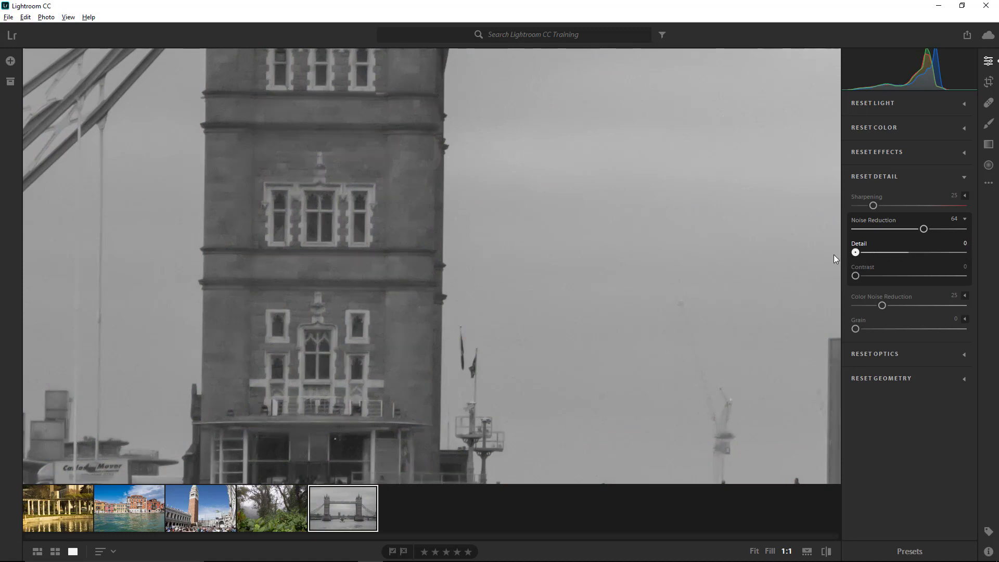
left_click_drag(892, 253, 899, 307)
key("alt")
double_click(899, 307)
Step: Look over the Detail and Smoothness options of Color Noise Reduction, and hide the additional options of both noise reduction settings
left_click(965, 295)
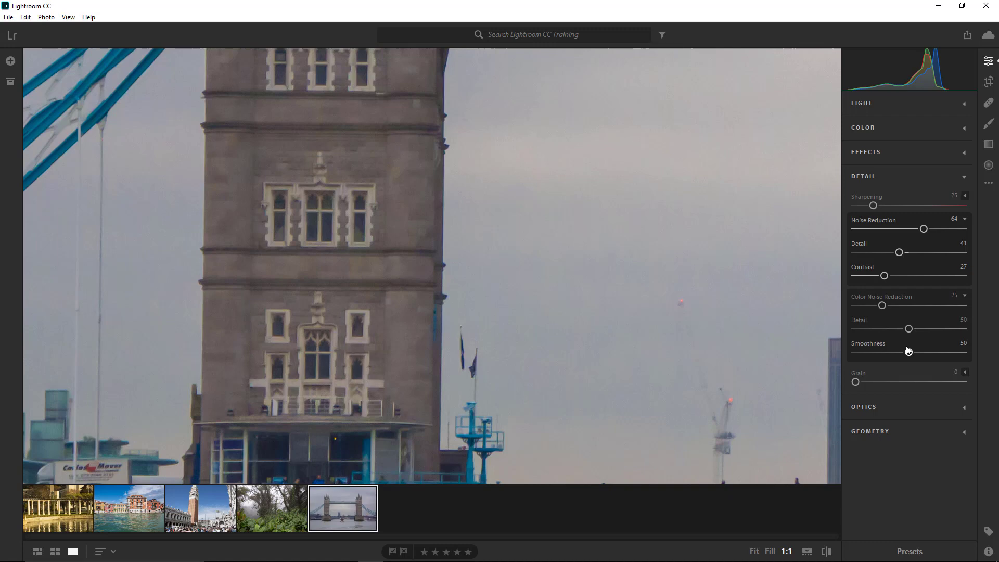
left_click(965, 219)
left_click(965, 243)
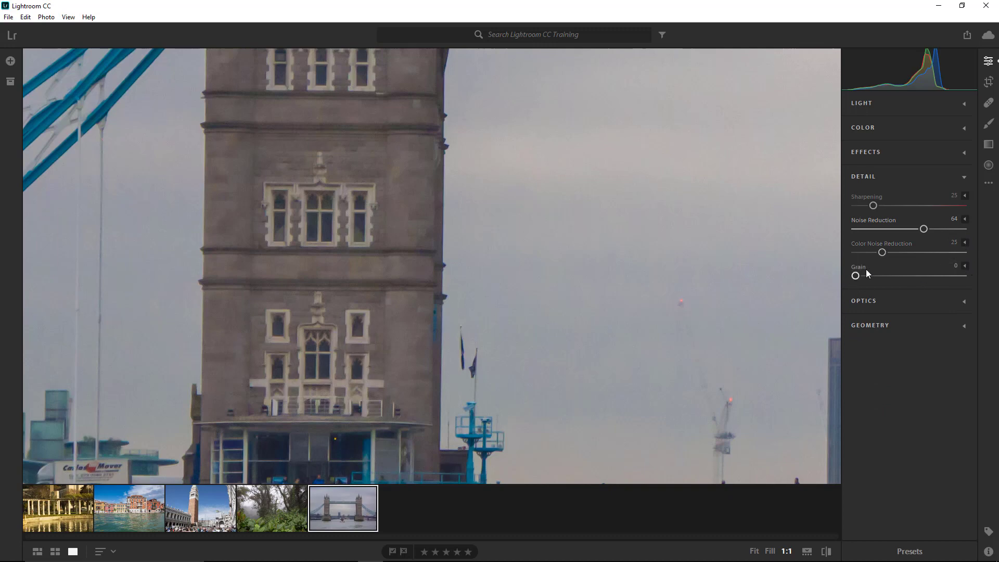
Step: Add film grain to the Tower Bridge photo with Grain 89, Size 28 and Roughness 85
left_click_drag(865, 276, 951, 280)
left_click(965, 265)
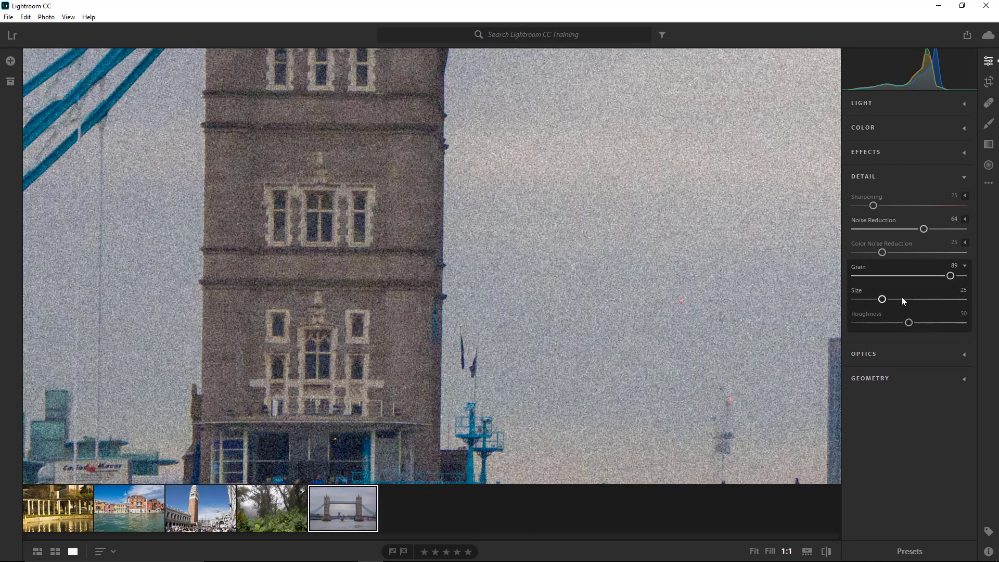
left_click_drag(882, 299, 860, 322)
left_click_drag(935, 322, 944, 323)
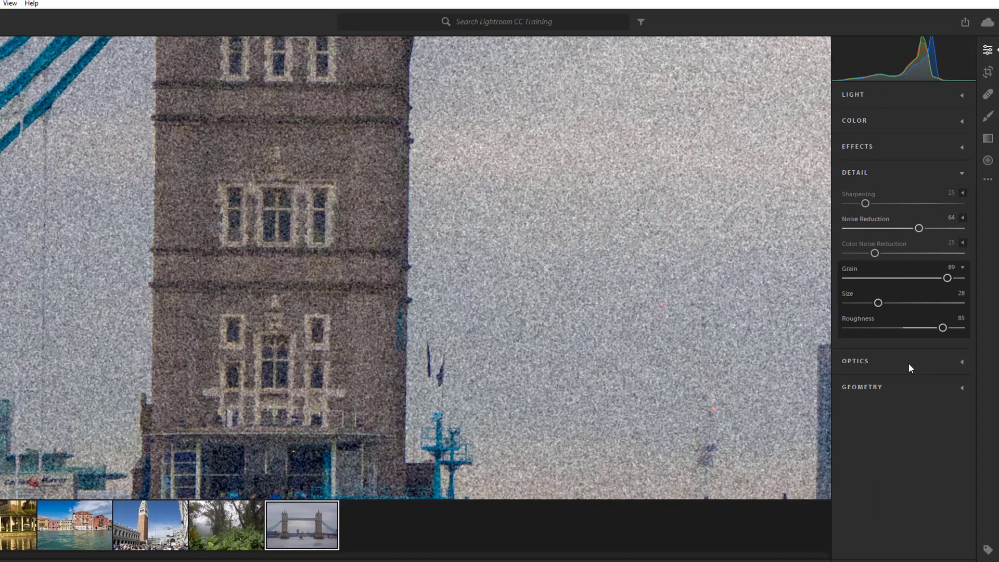
Step: In the Optics settings, enable Remove Chromatic Aberration for the canal photo, toggling it to compare the fringes on the buildings at 1:1
left_click(910, 356)
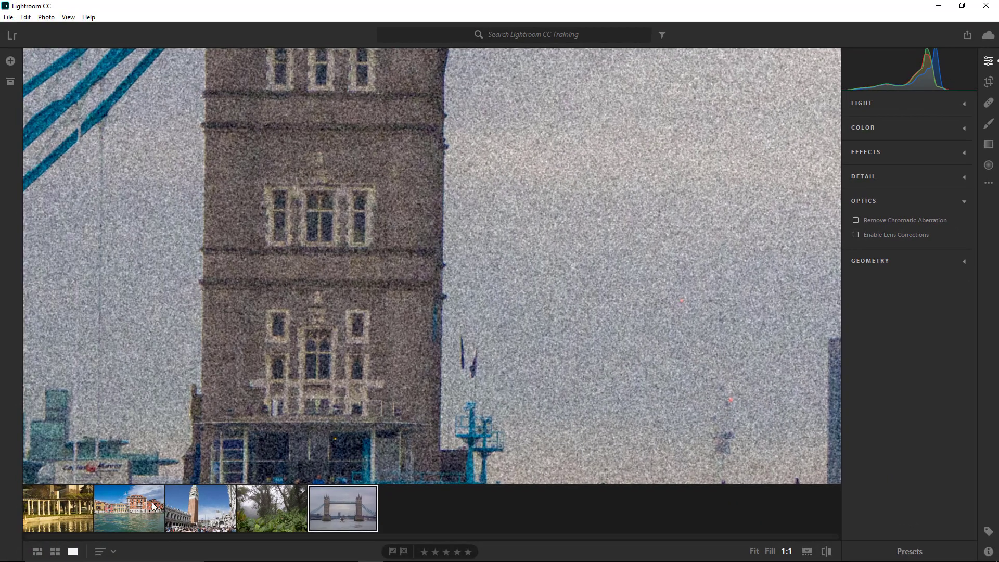
left_click(149, 508)
left_click(226, 335)
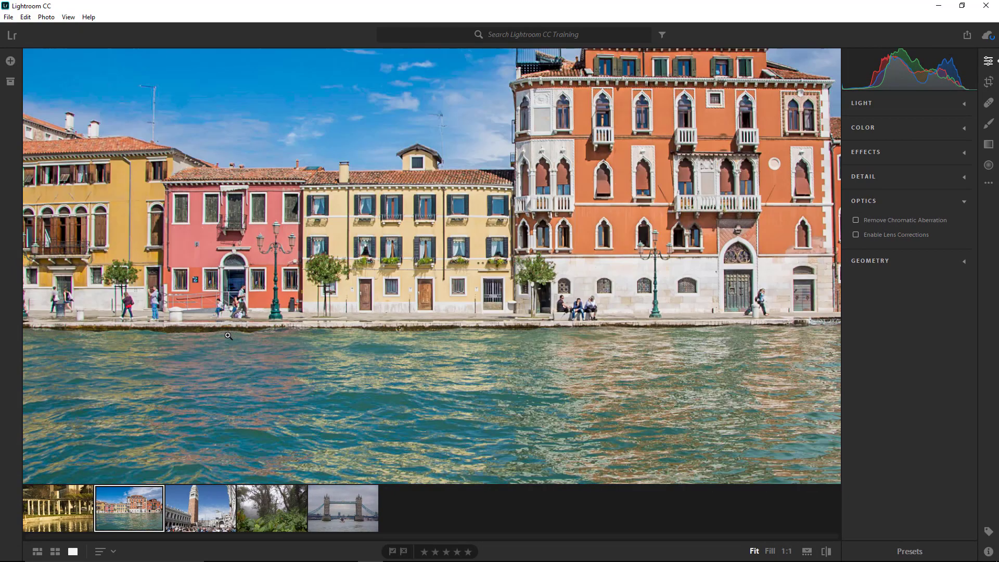
left_click(162, 195)
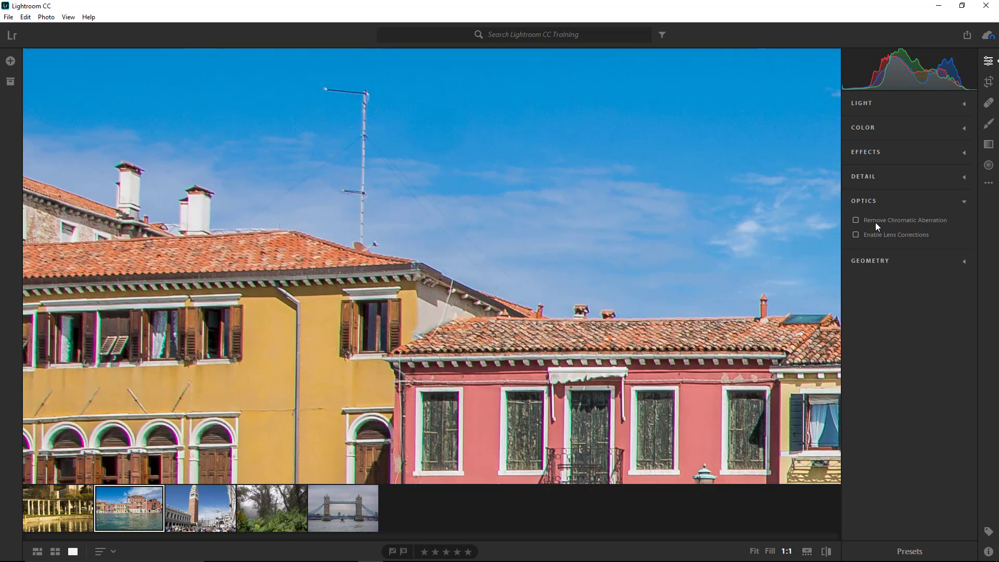
left_click(856, 220)
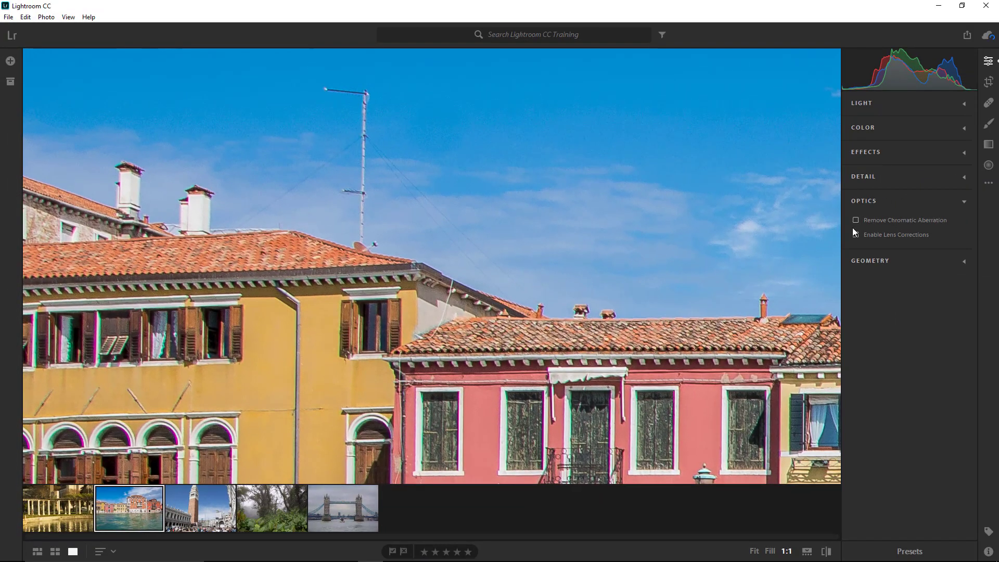
left_click(855, 220)
left_click(855, 220)
left_click(855, 220)
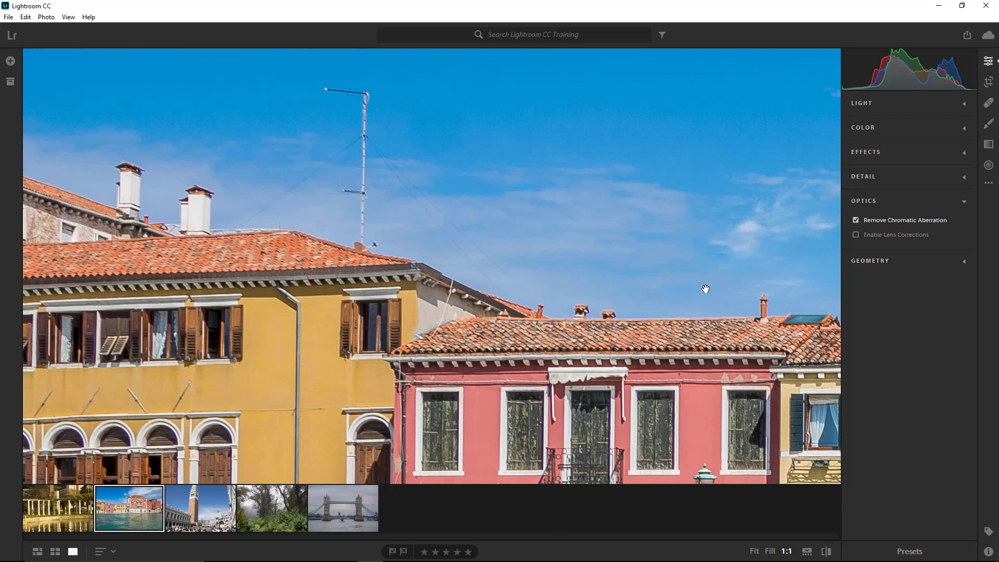
Step: Fit the whole canal photo in view, enable Lens Corrections and reveal the lens profile options
left_click(754, 552)
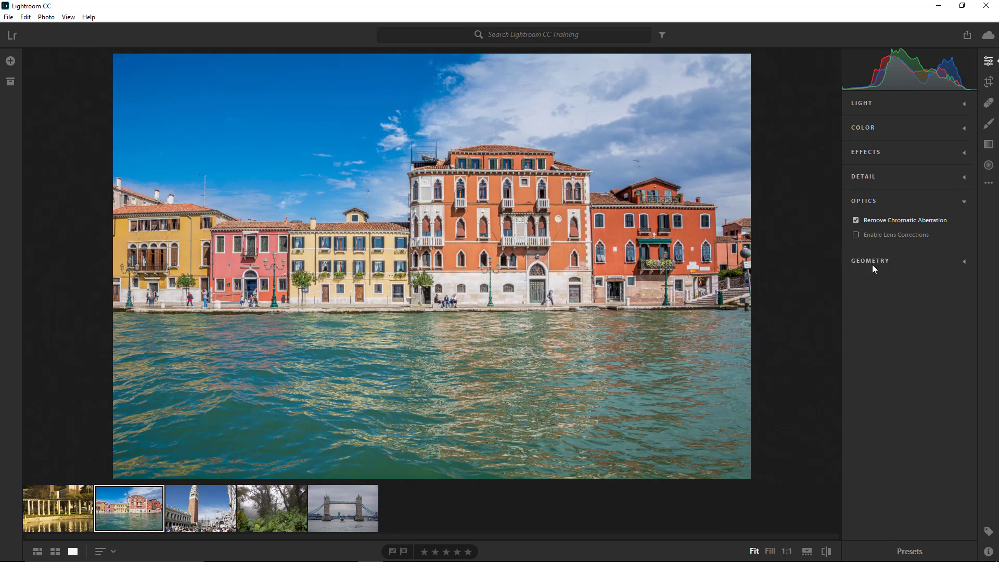
left_click(856, 235)
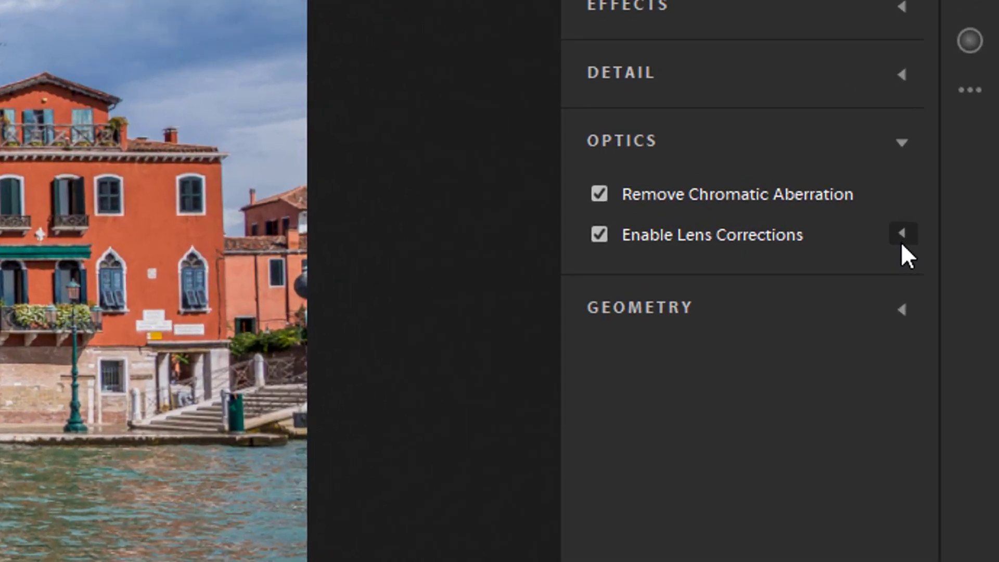
left_click(900, 243)
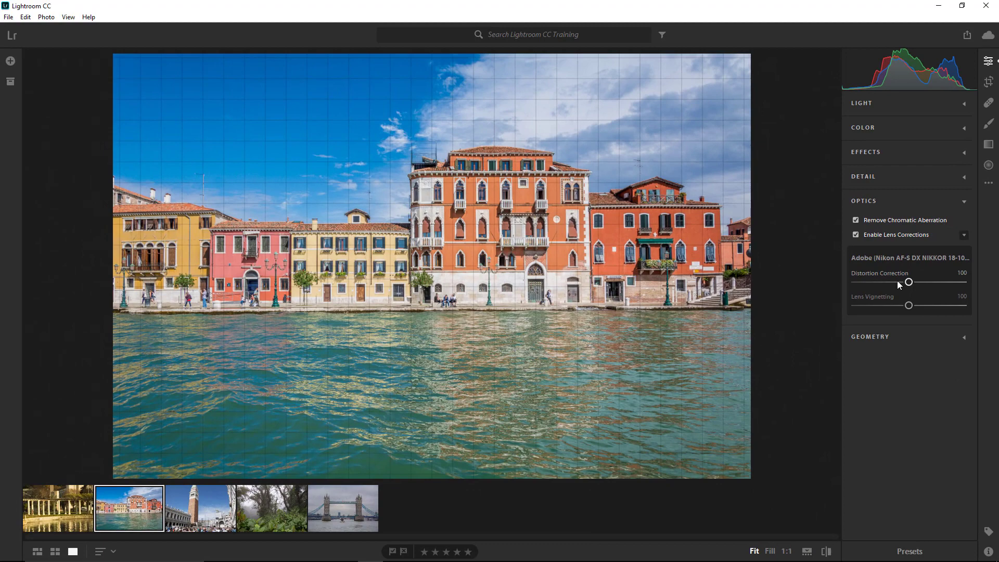
Step: Try the lens profile's Distortion Correction at 200 and Lens Vignetting at about 104 on the canal photo
left_click_drag(747, 367, 611, 367)
left_click_drag(862, 284, 981, 286)
left_click_drag(908, 305, 978, 310)
left_click_drag(911, 316, 909, 305)
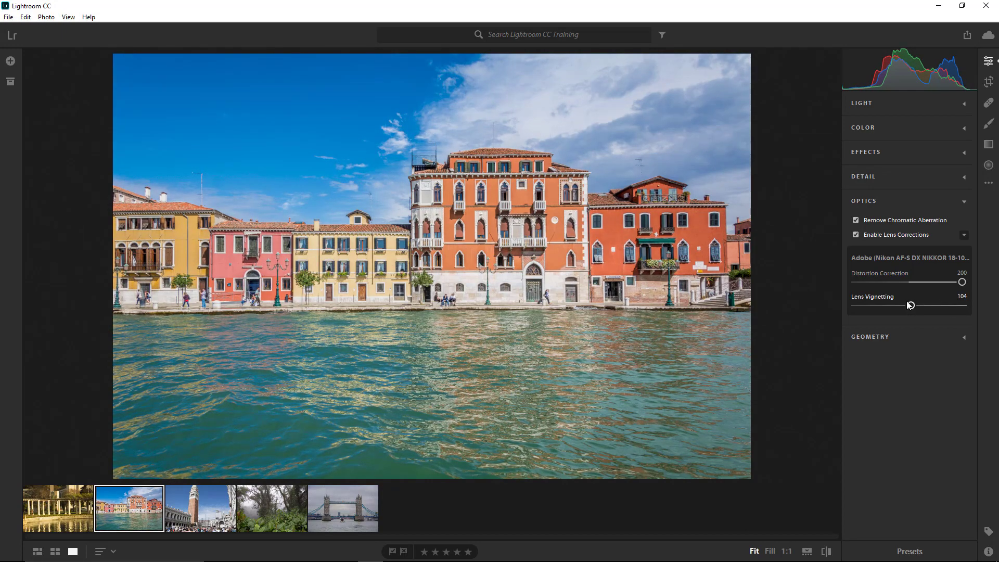
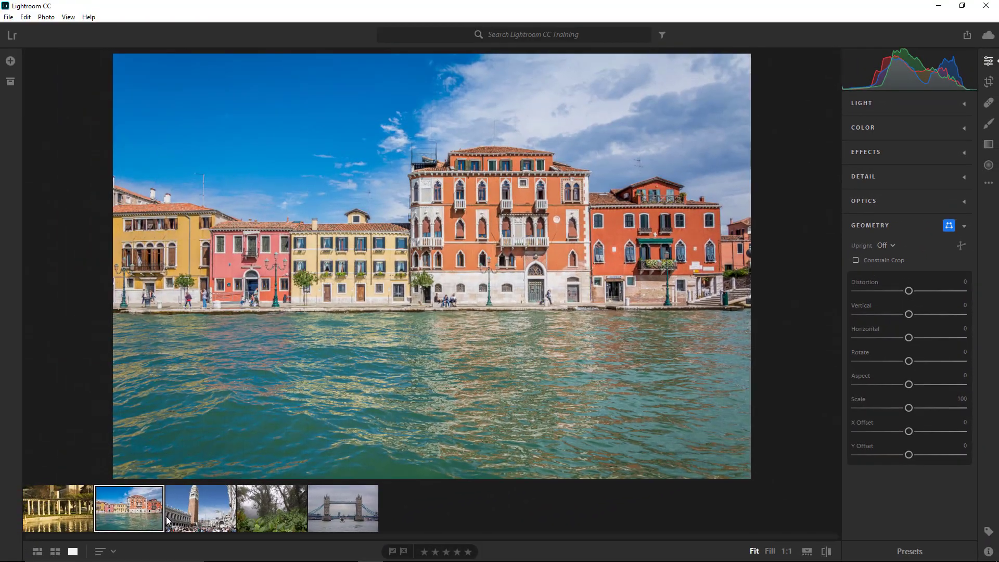
Step: Open the photo of the brick bell tower and set its Upright correction to Auto
left_click(198, 512)
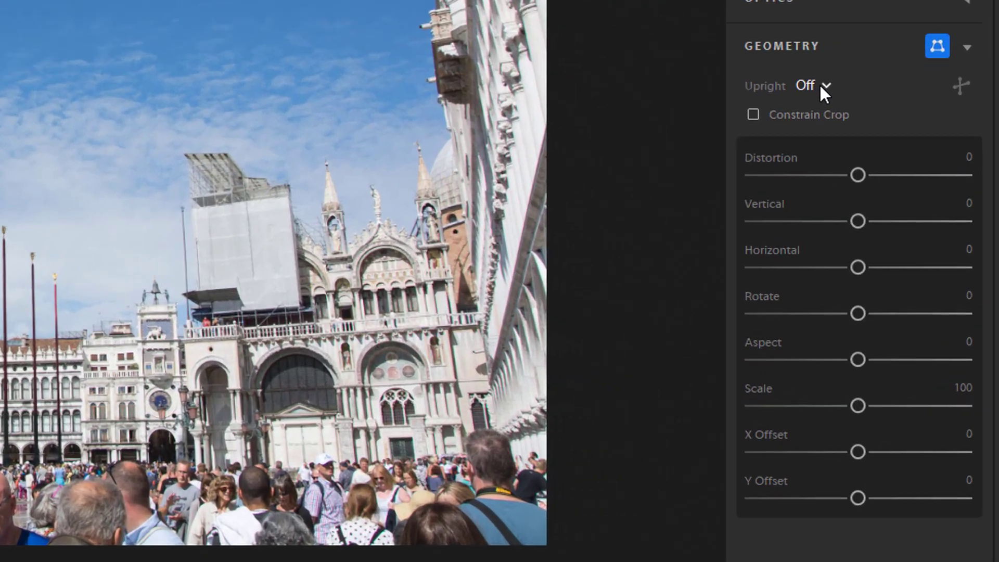
left_click(821, 86)
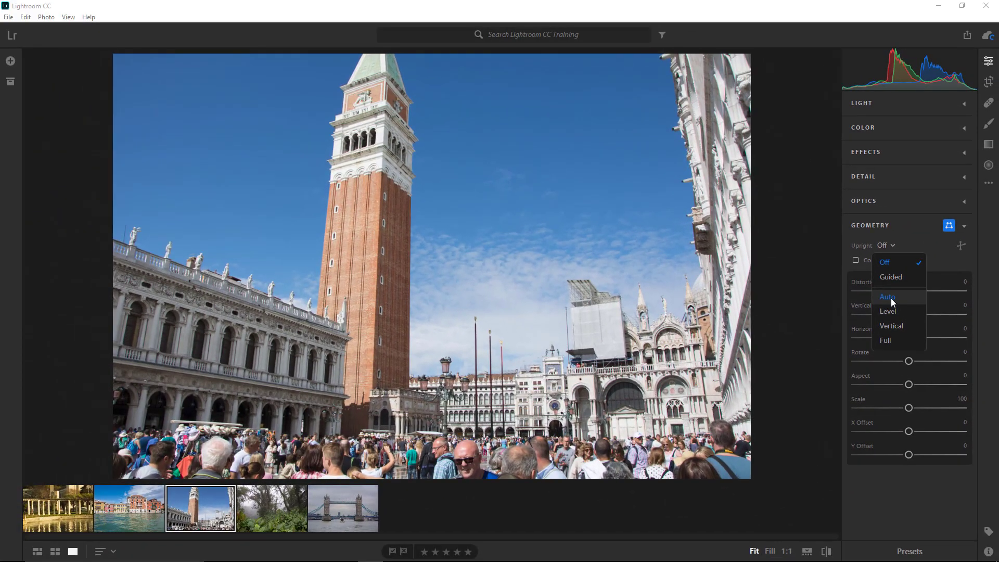
left_click(887, 296)
Step: Compare the Level, Vertical and Full Upright modes on the bell tower photo, and return to Auto
left_click(885, 245)
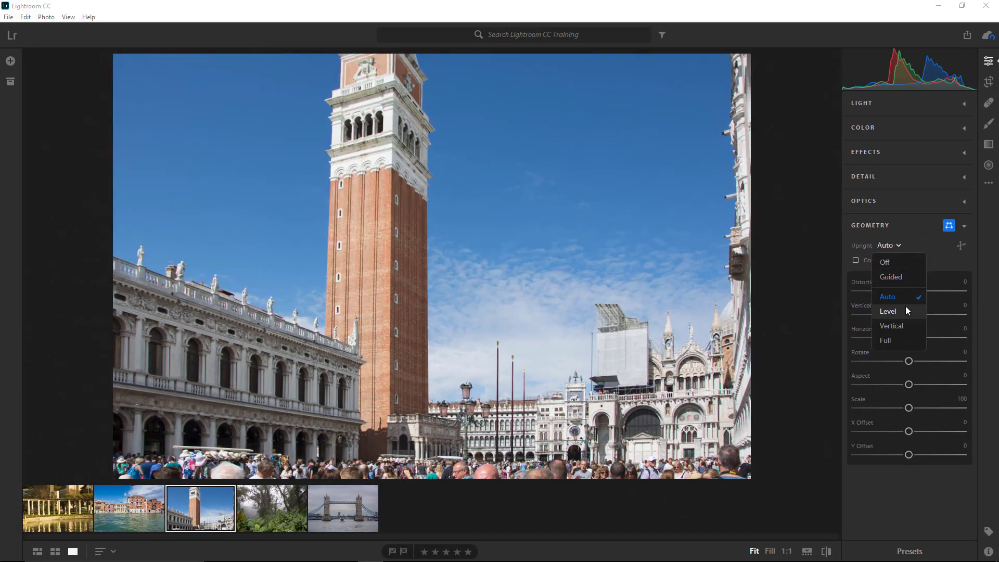
left_click(906, 308)
left_click(890, 245)
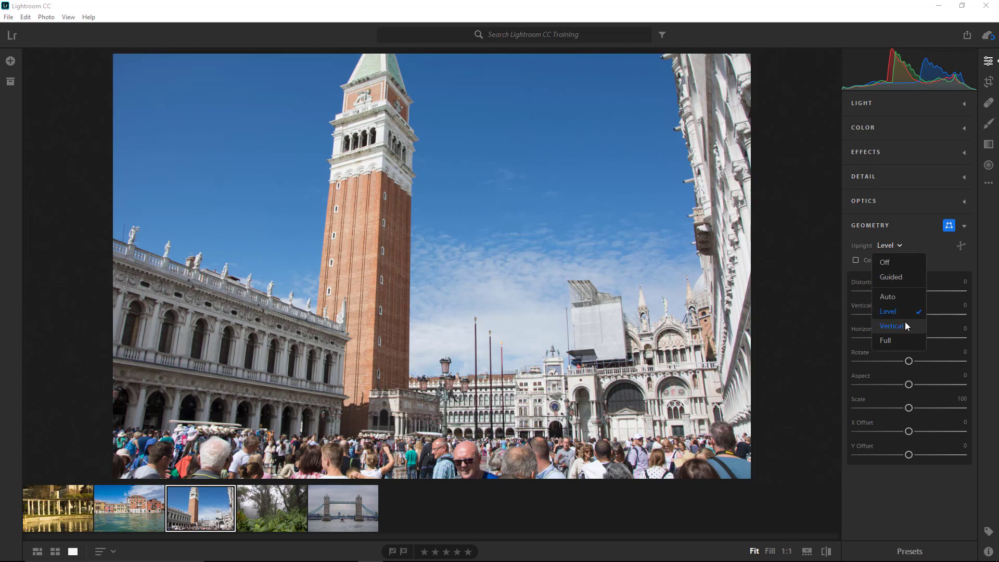
left_click(904, 321)
left_click(889, 249)
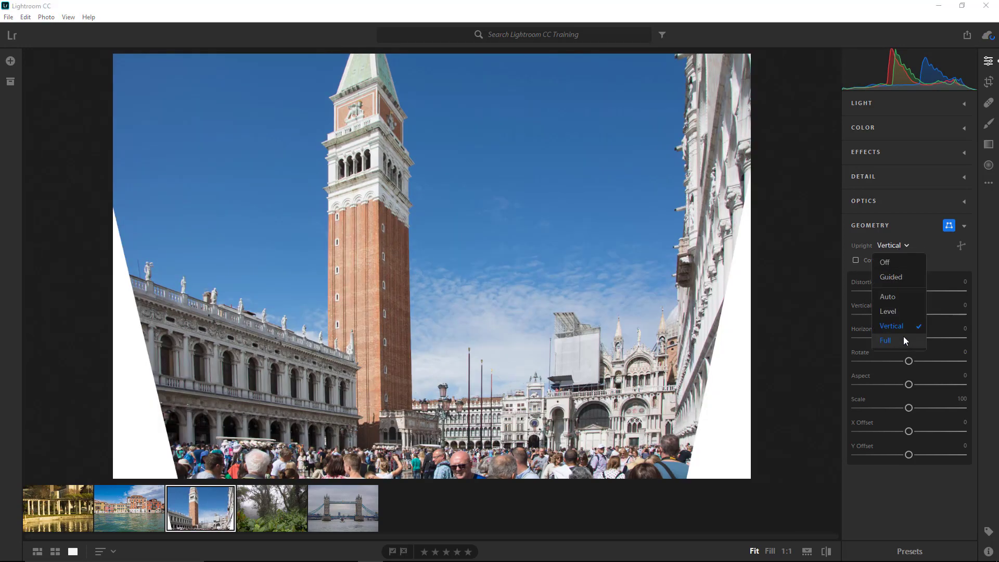
left_click(903, 336)
left_click(887, 247)
left_click(902, 298)
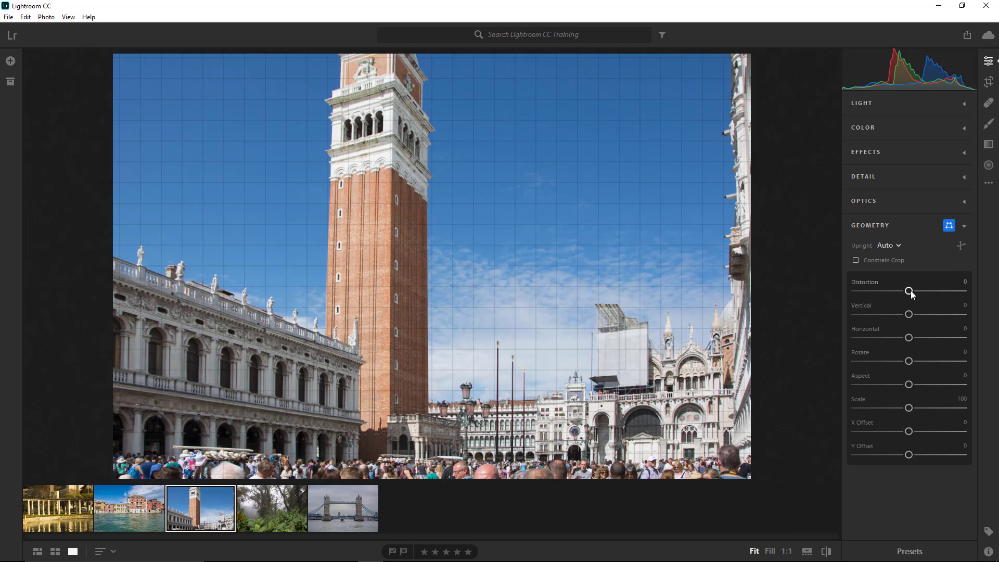
Step: Fine-tune the bell tower photo's geometry with Distortion at -14 and Rotate at -0.3
left_click_drag(908, 291, 901, 292)
left_click_drag(909, 361, 907, 362)
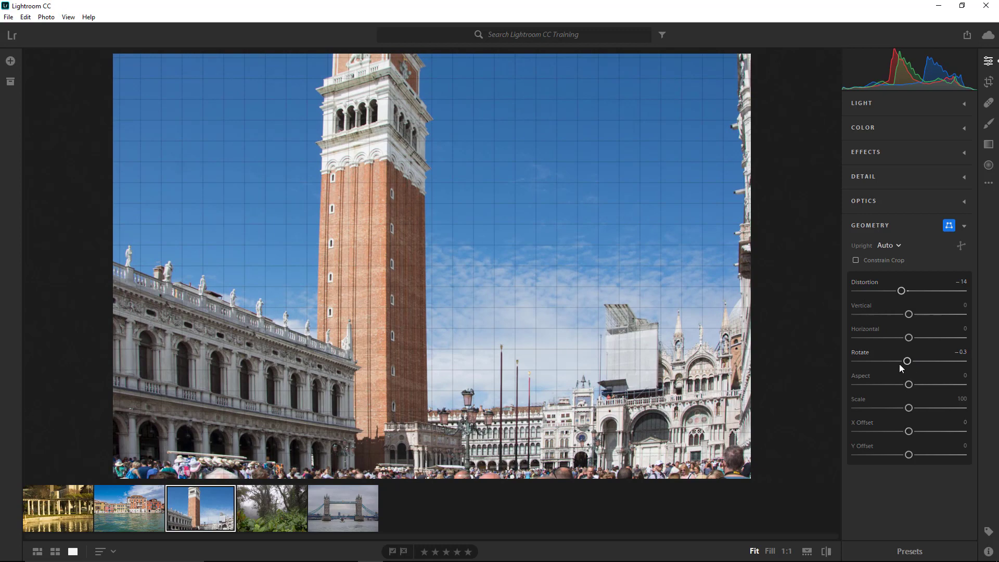
Step: Straighten the bell tower with Guided Upright by drawing two vertical guides, one along the tower's middle edge and one along its right edge
left_click(960, 249)
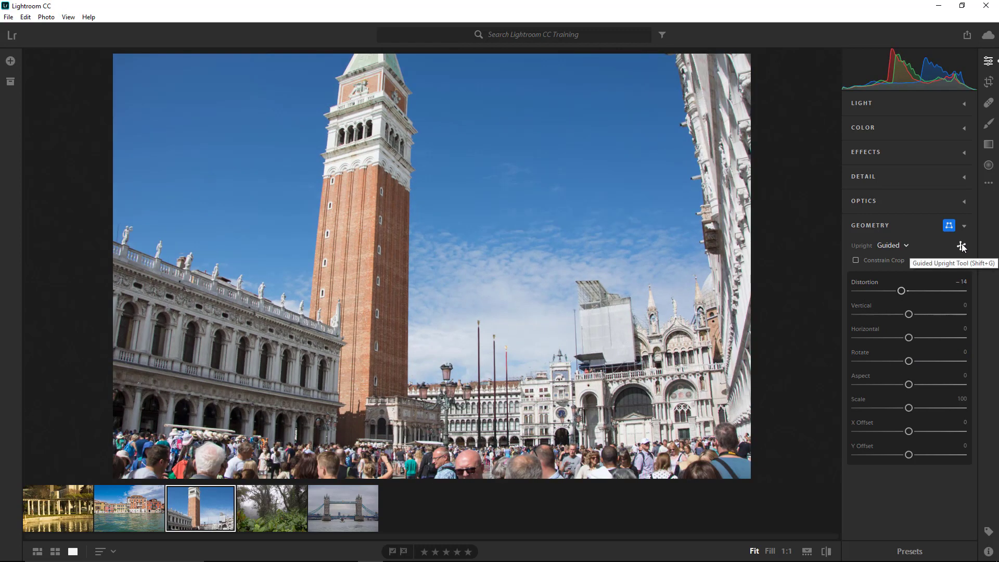
left_click(961, 245)
left_click_drag(379, 144, 369, 373)
left_click_drag(410, 174, 407, 385)
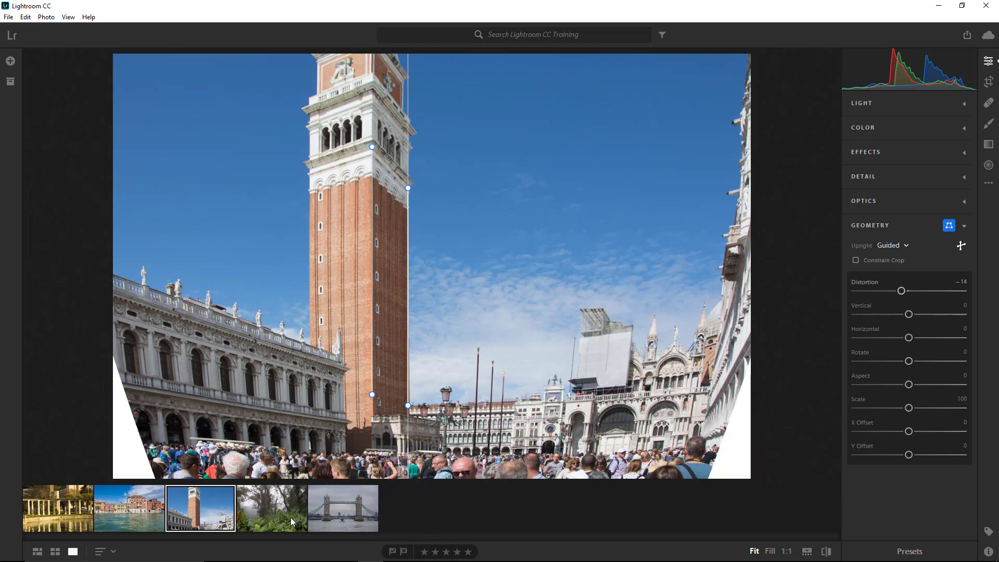
Step: Compare the edited canal photo with its original version, and return to the edited view
left_click(127, 510)
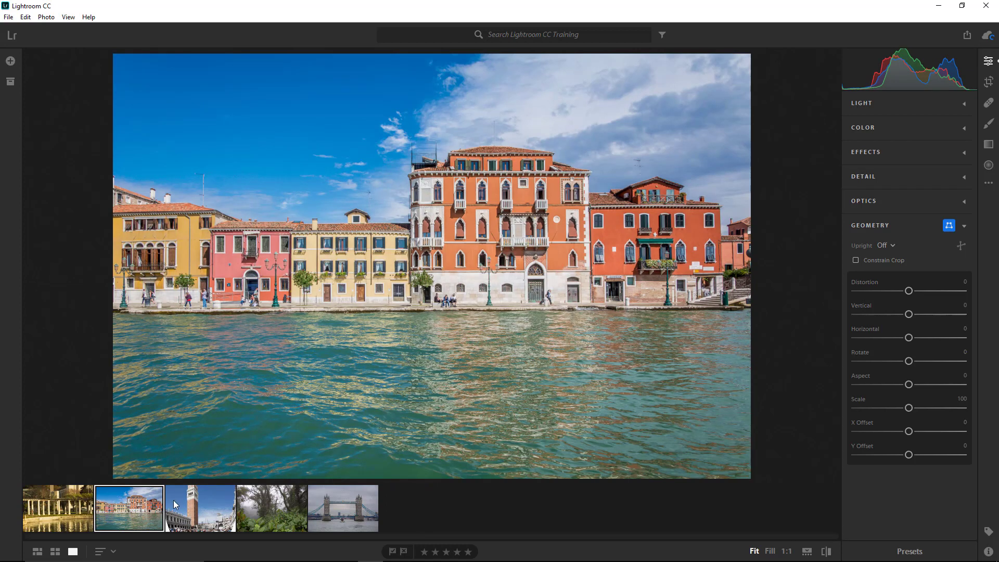
key("backslash")
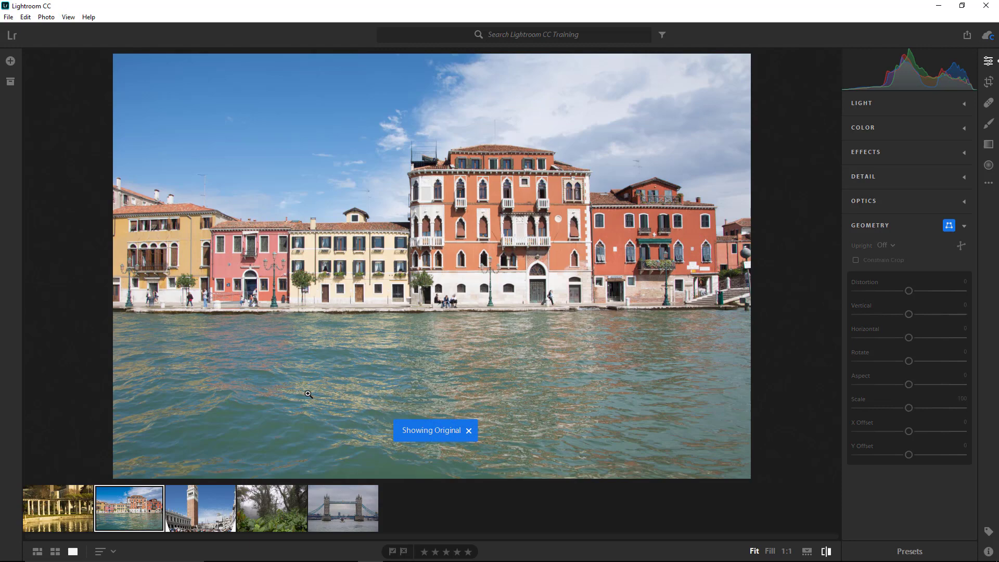
key("backslash")
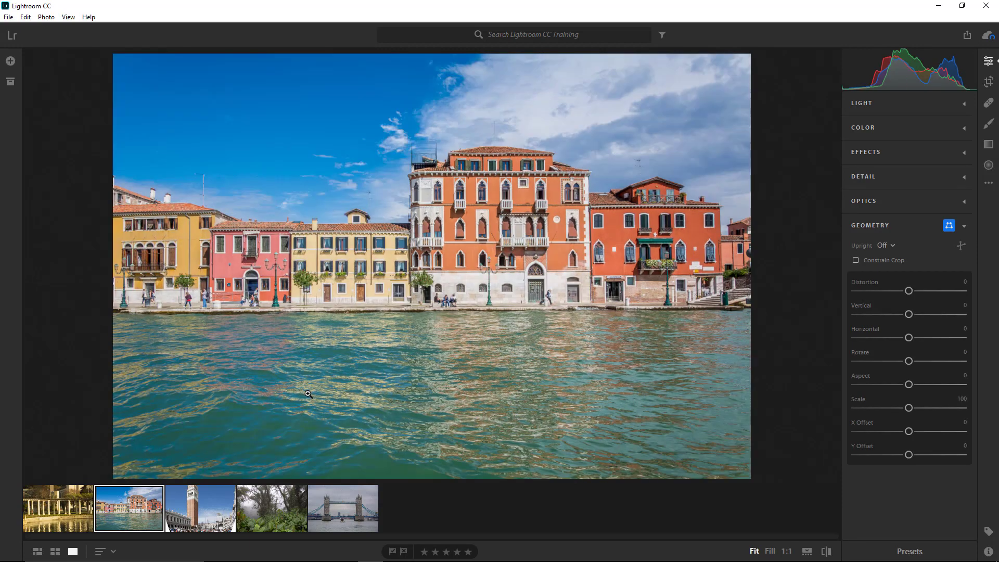